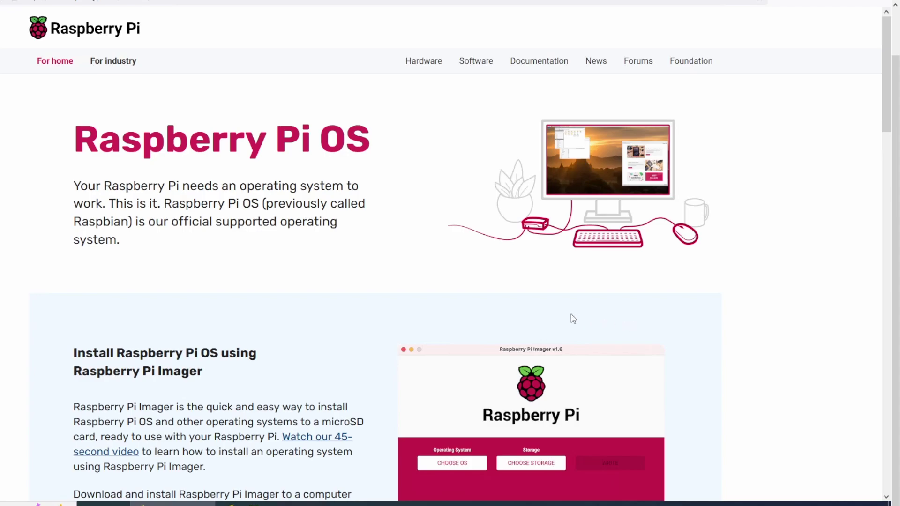
# Scroll to the Download for Windows links and bring Raspberry Pi Imager v1.7.2 to the front.
pyautogui.scroll(-5, 446, 318)
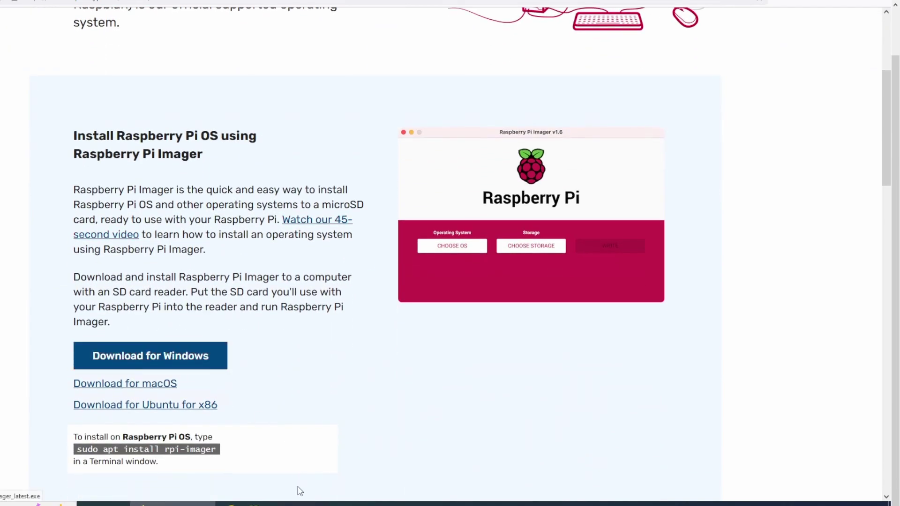
pyautogui.click(314, 503)
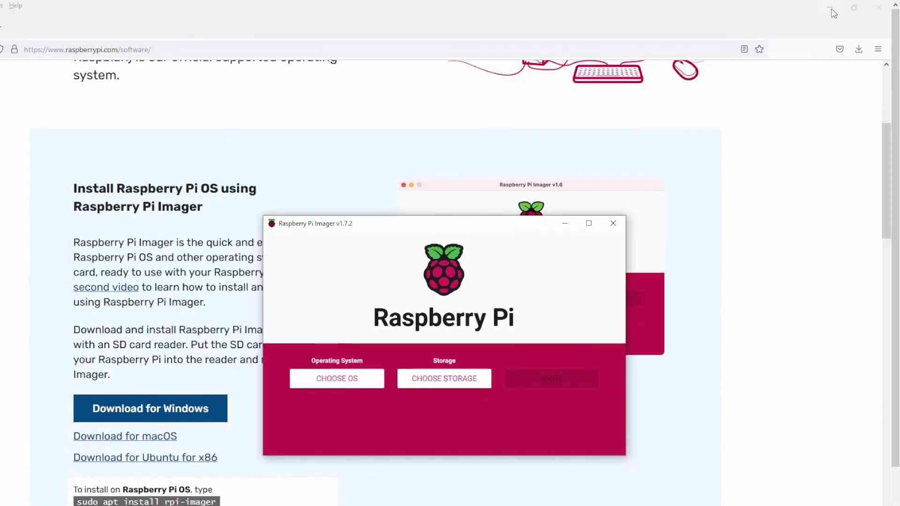
# Pick Raspberry Pi OS (32-bit) as the image and the 8 GB Generic Multi-Card USB Device as storage.
pyautogui.click(829, 7)
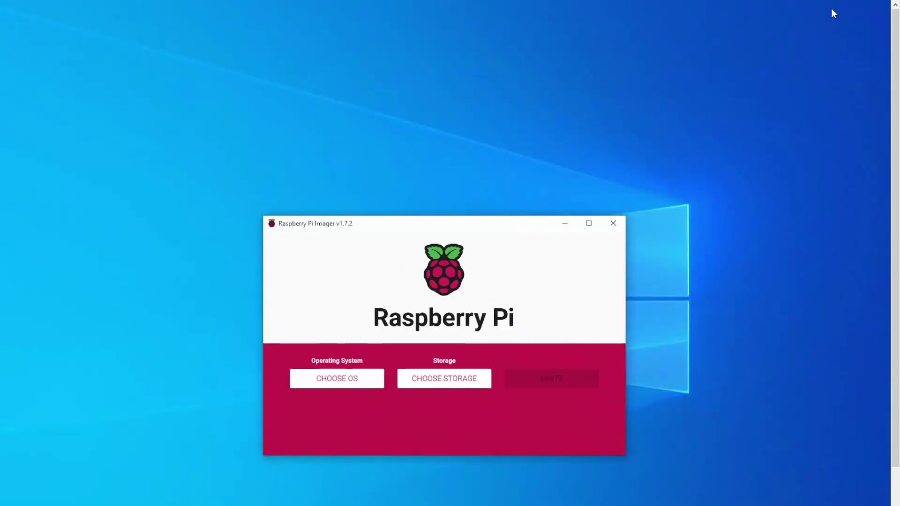
pyautogui.click(346, 382)
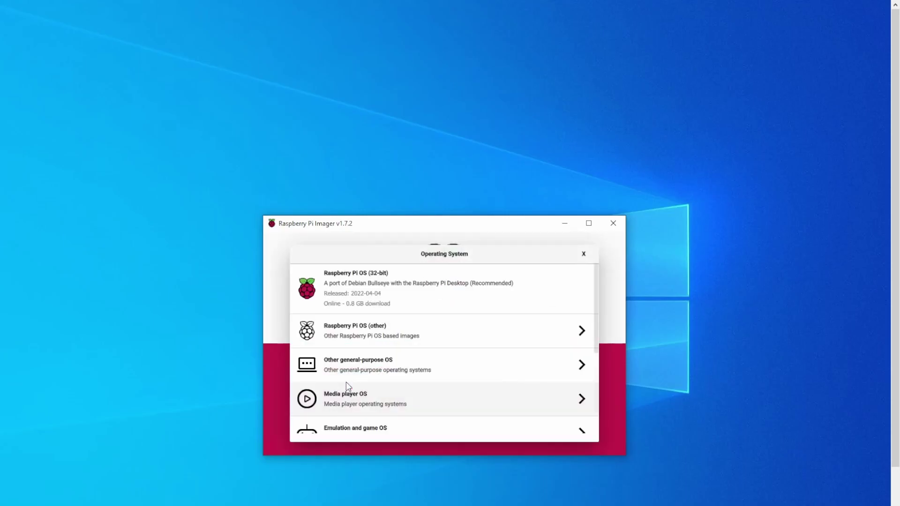
pyautogui.click(347, 292)
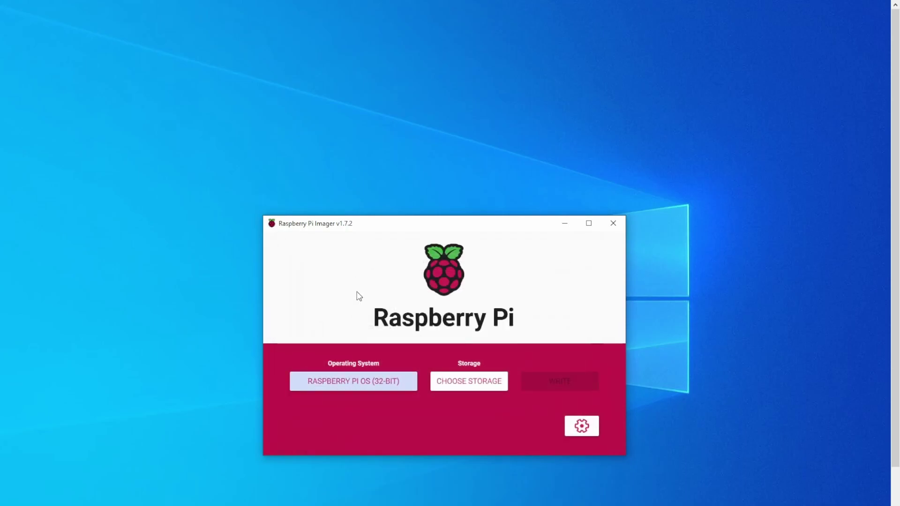
pyautogui.click(477, 385)
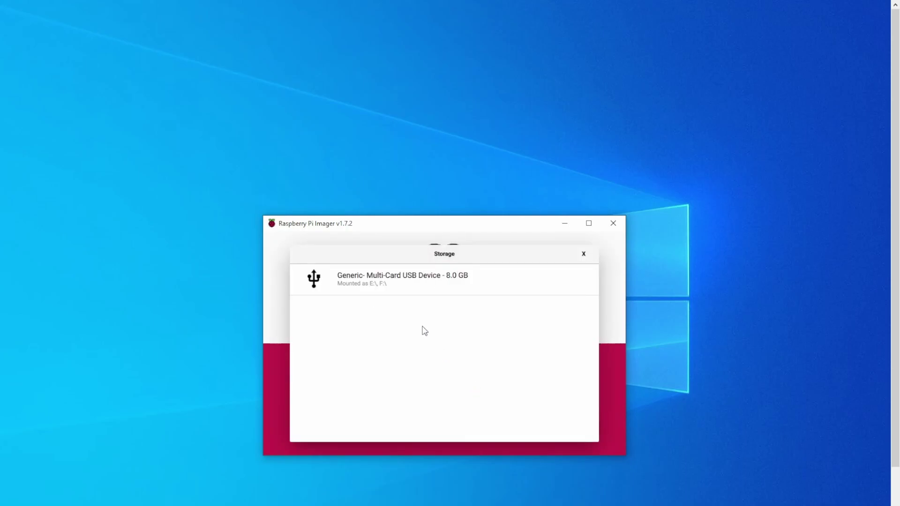
pyautogui.click(409, 282)
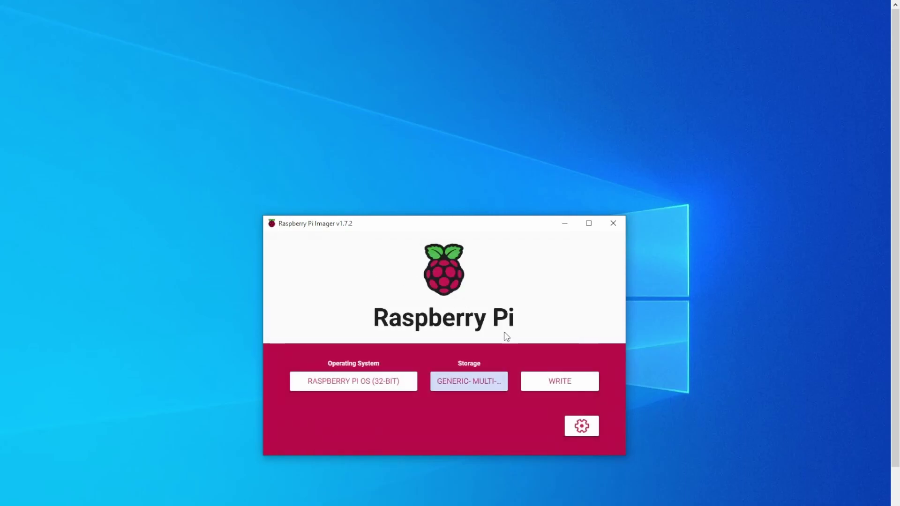
# In the advanced options, set the hostname to plexpi and enable SSH.
pyautogui.click(581, 427)
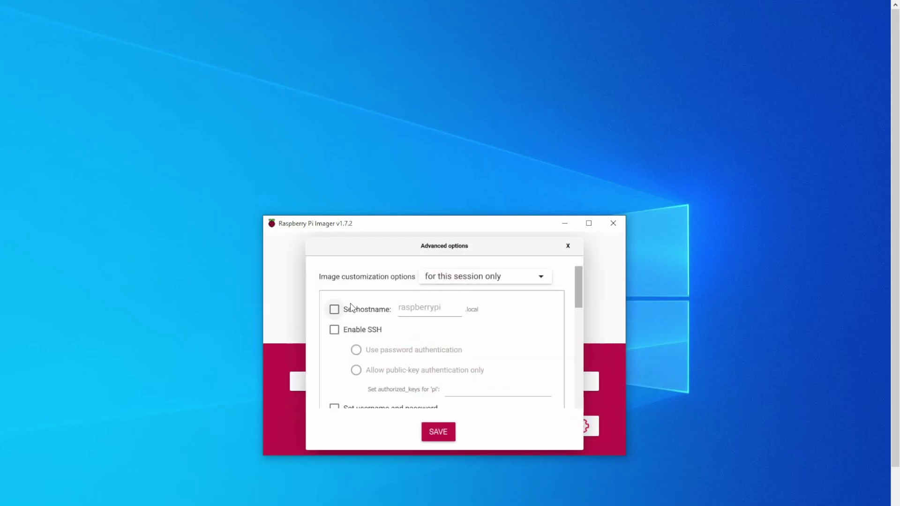
pyautogui.click(336, 310)
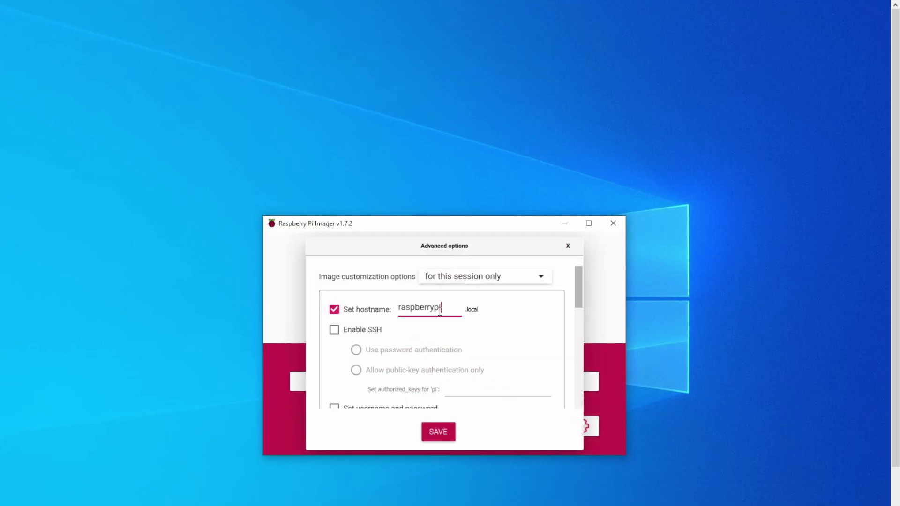
pyautogui.press('BackSpace')
pyautogui.press('BackSpace')
pyautogui.press('BackSpace')
pyautogui.press('BackSpace')
pyautogui.press('BackSpace')
pyautogui.press('BackSpace')
pyautogui.press('BackSpace')
pyautogui.press('BackSpace')
pyautogui.press('BackSpace')
pyautogui.press('BackSpace')
pyautogui.press('BackSpace')
pyautogui.write('plexpi')
pyautogui.click(335, 330)
# Replace the default username pi with plexpi and enter the account password.
pyautogui.scroll(-1, 438, 338)
pyautogui.scroll(-2, 438, 338)
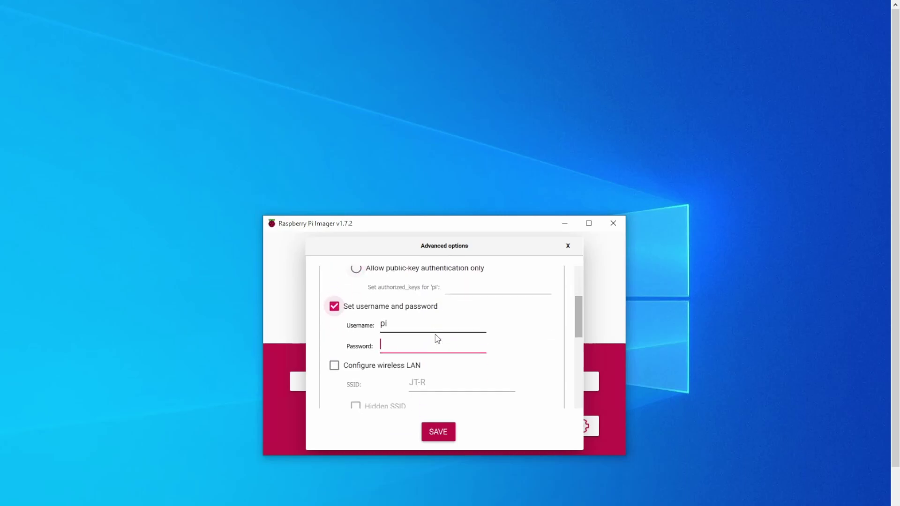
pyautogui.click(401, 305)
pyautogui.press('BackSpace')
pyautogui.press('BackSpace')
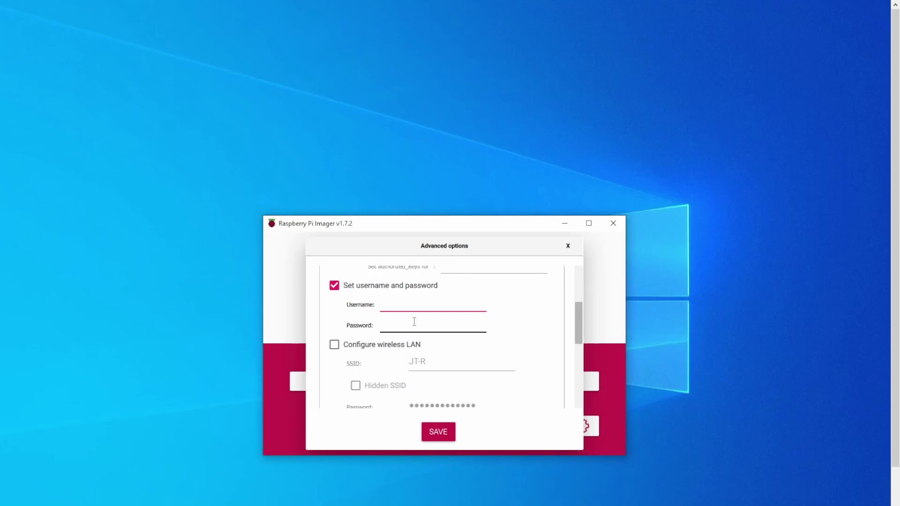
pyautogui.click(415, 322)
# Enable Europe/London locale settings with gb keyboard and save the options.
pyautogui.scroll(-2, 414, 321)
pyautogui.scroll(-2, 415, 321)
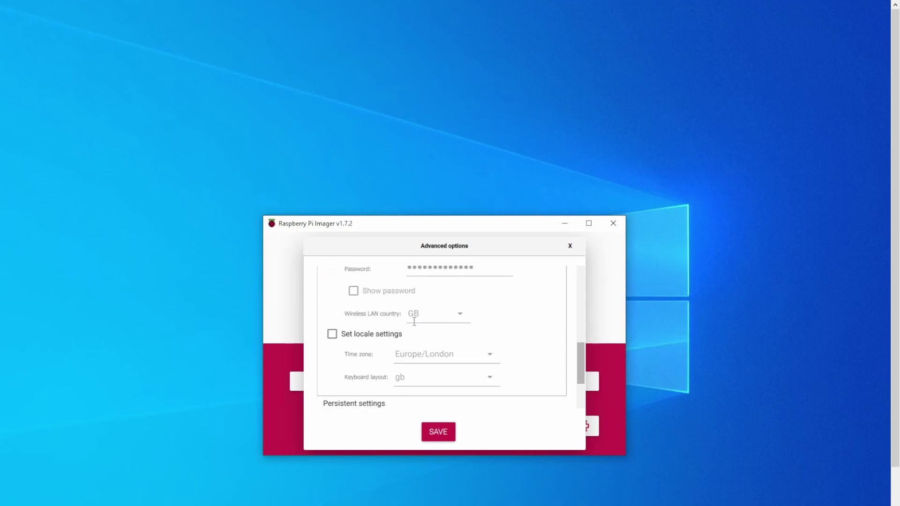
pyautogui.click(332, 334)
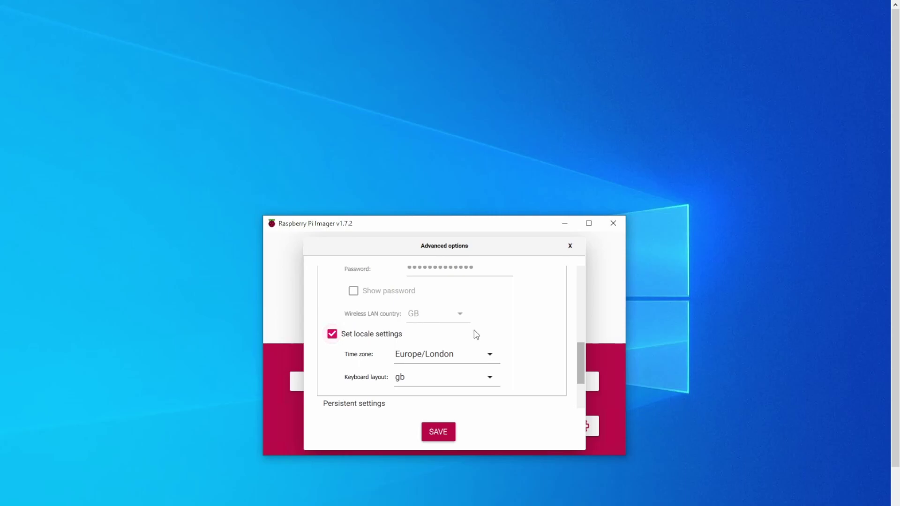
pyautogui.scroll(-2, 474, 335)
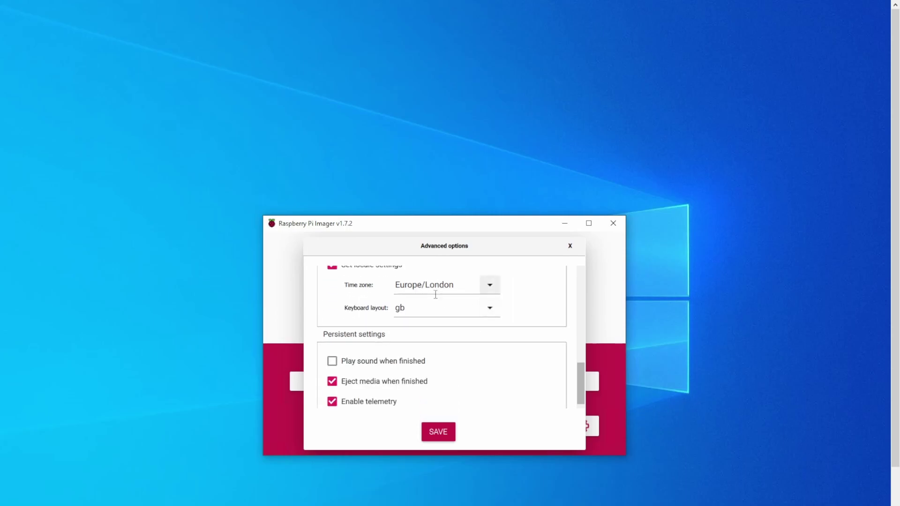
pyautogui.scroll(-1, 425, 317)
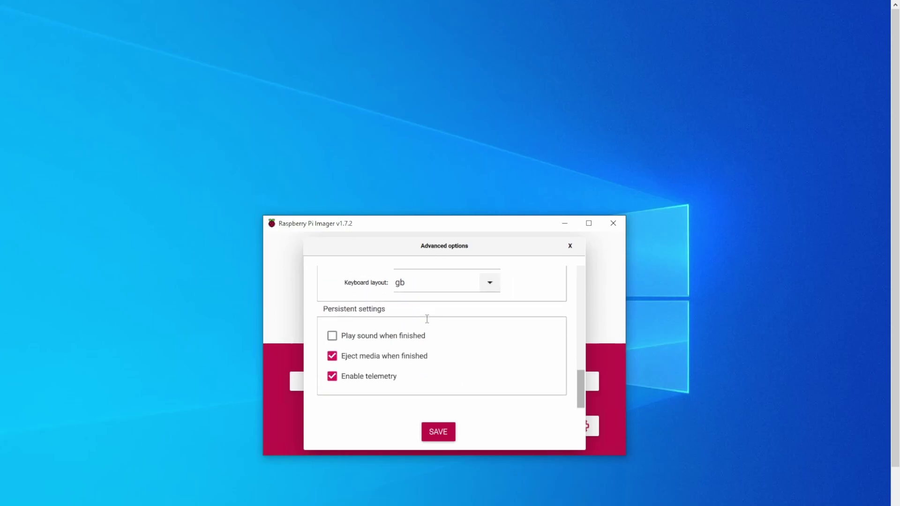
pyautogui.click(436, 431)
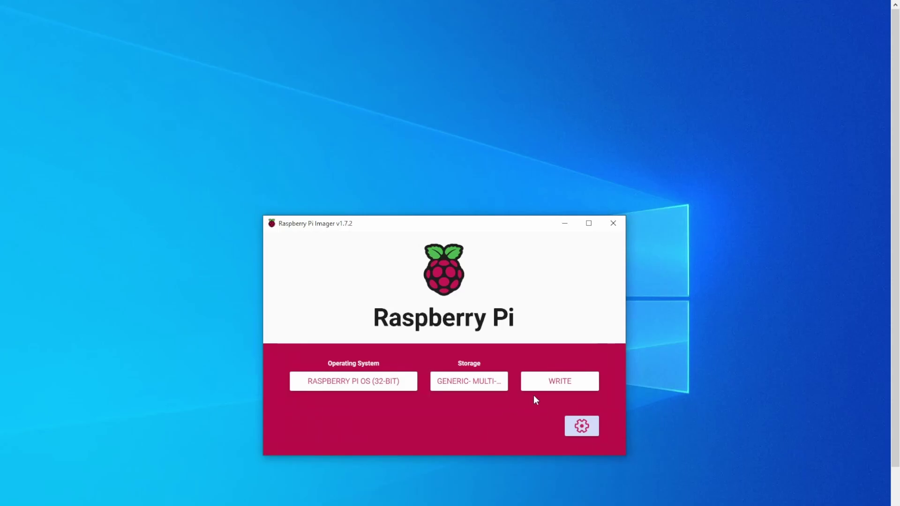
# Write Raspberry Pi OS (32-bit) to the card, confirm the erase, and dismiss Write Successful.
pyautogui.click(559, 380)
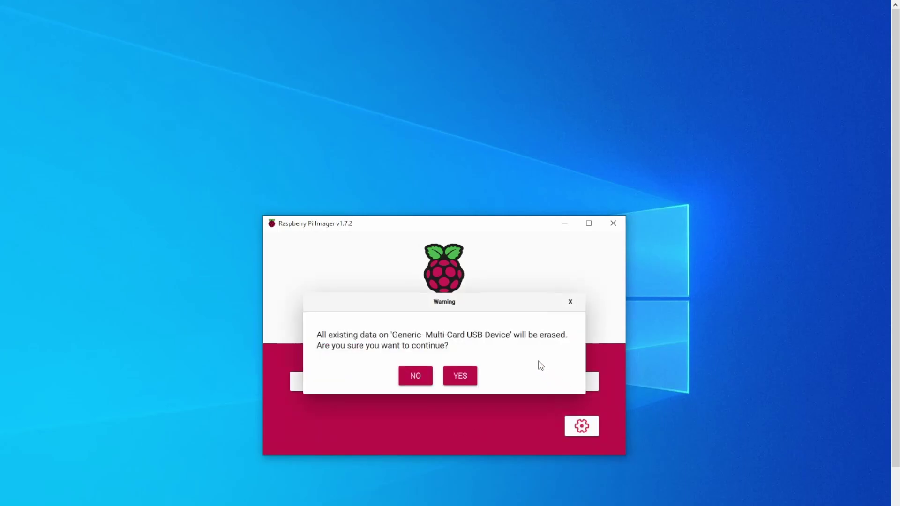
pyautogui.click(461, 378)
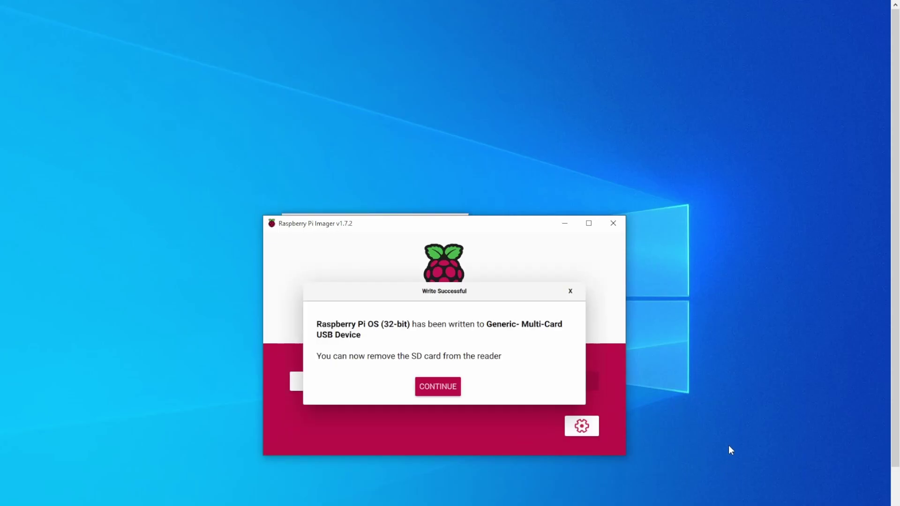
pyautogui.click(428, 389)
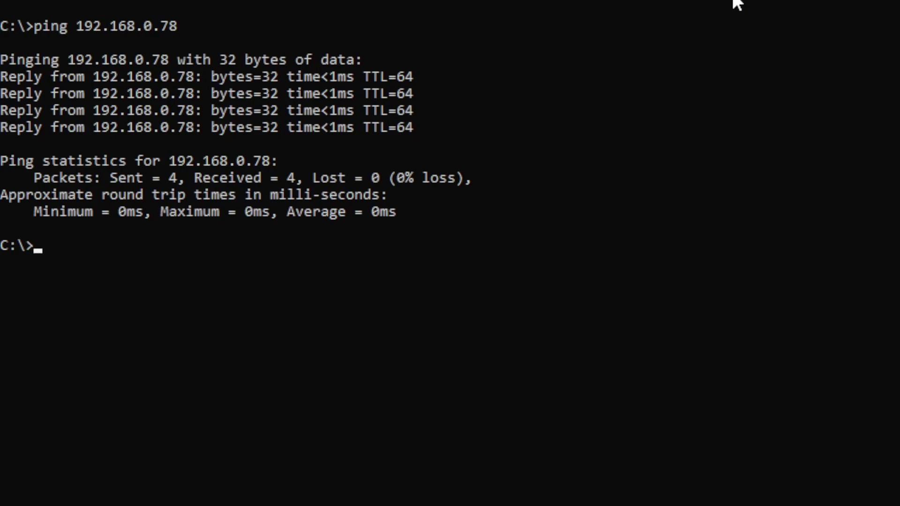
pyautogui.write('ssh p')
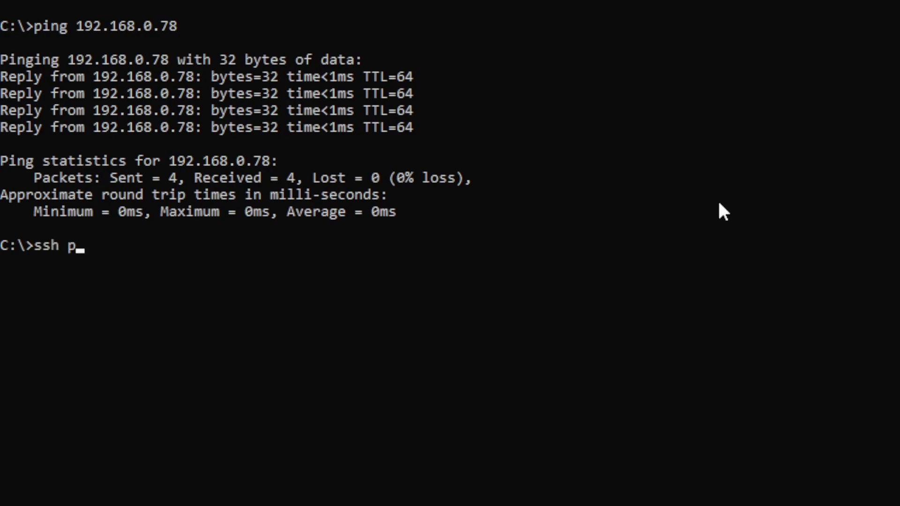
pyautogui.write('lexpi@19')
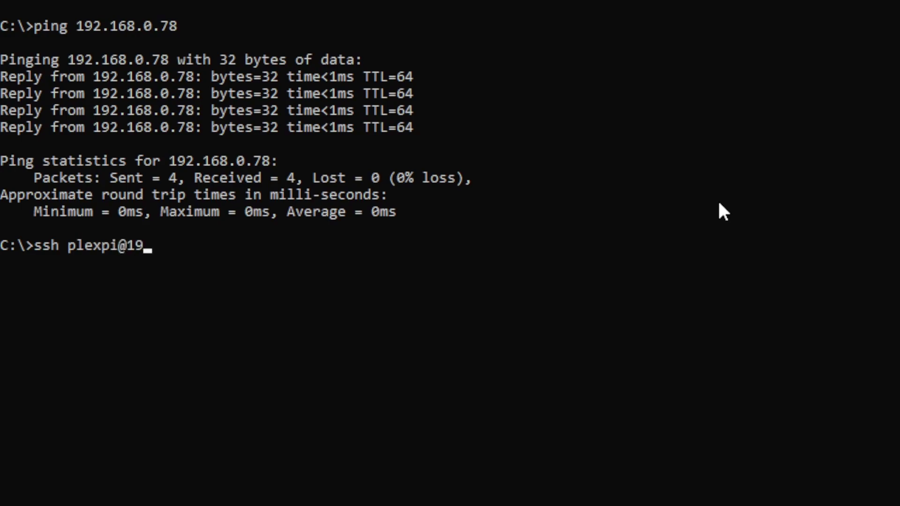
pyautogui.write('2.168.0.78')
pyautogui.press('Return')
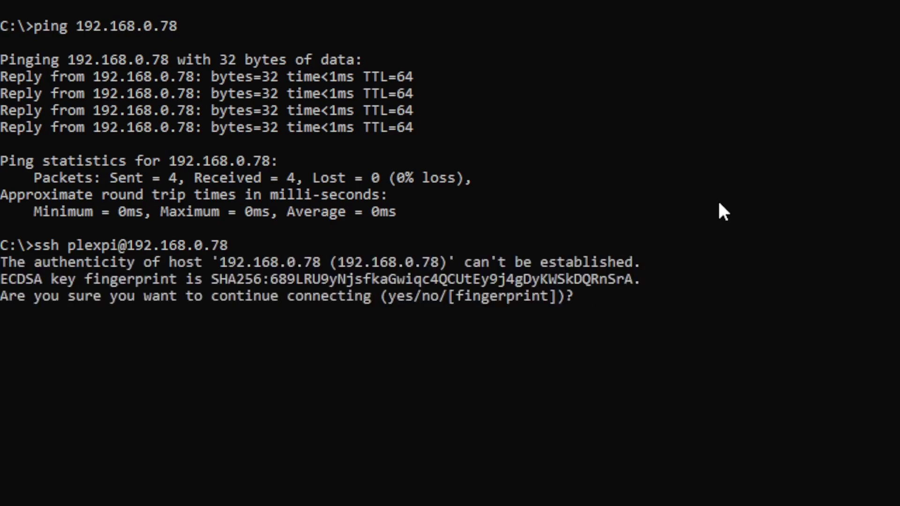
pyautogui.write('yes')
pyautogui.press('Return')
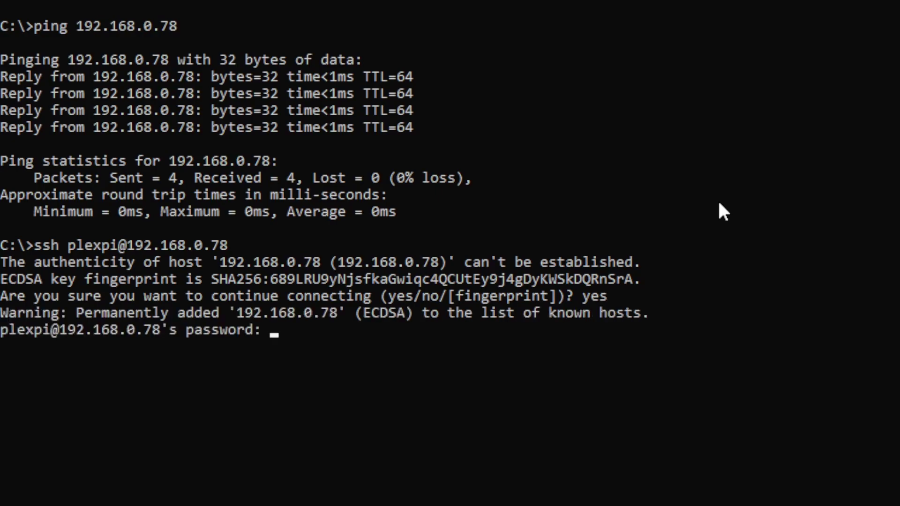
pyautogui.press('Return')
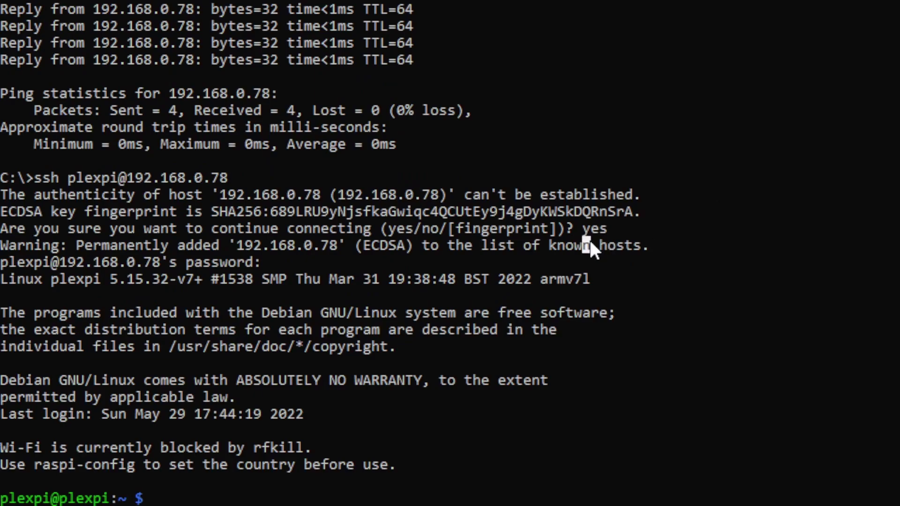
pyautogui.write('clear')
pyautogui.press('Return')
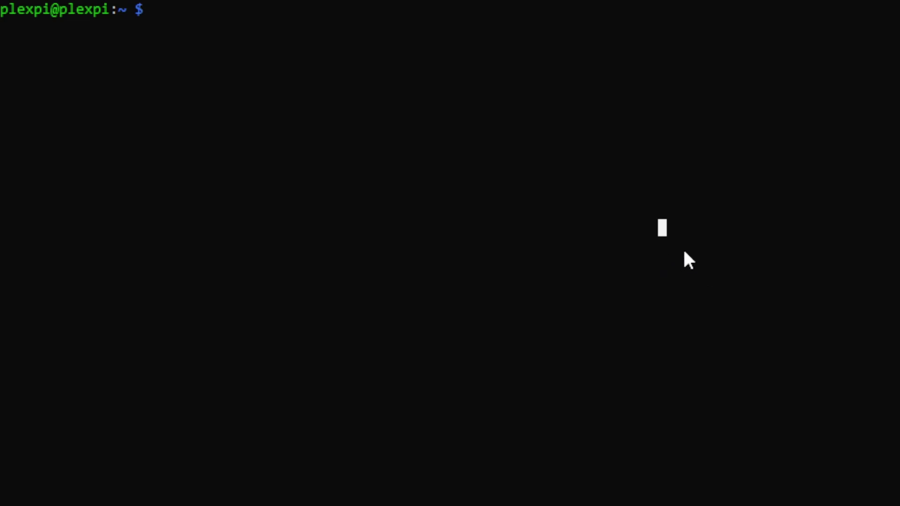
# Run sudo apt update, then sudo apt upgrade, confirming the 69 package upgrades.
pyautogui.write('sudo apt update')
pyautogui.press('Return')
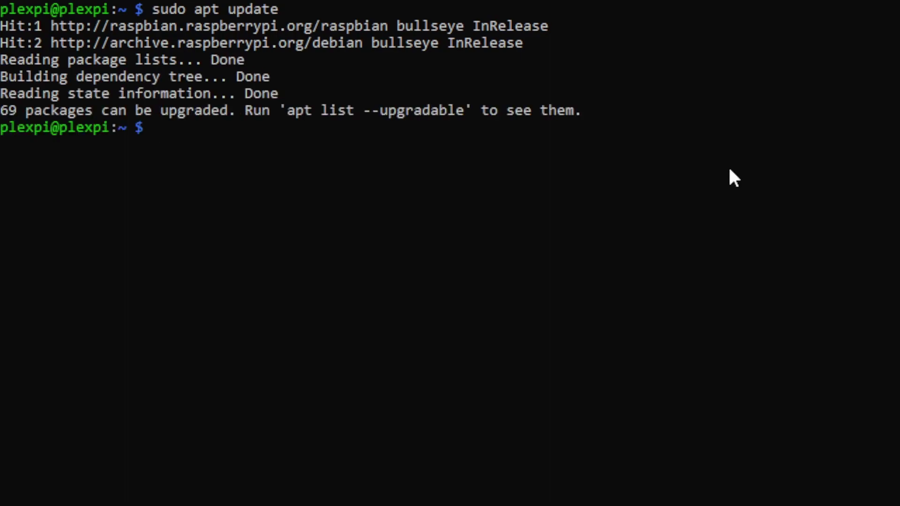
pyautogui.write('sudo apt upgrade')
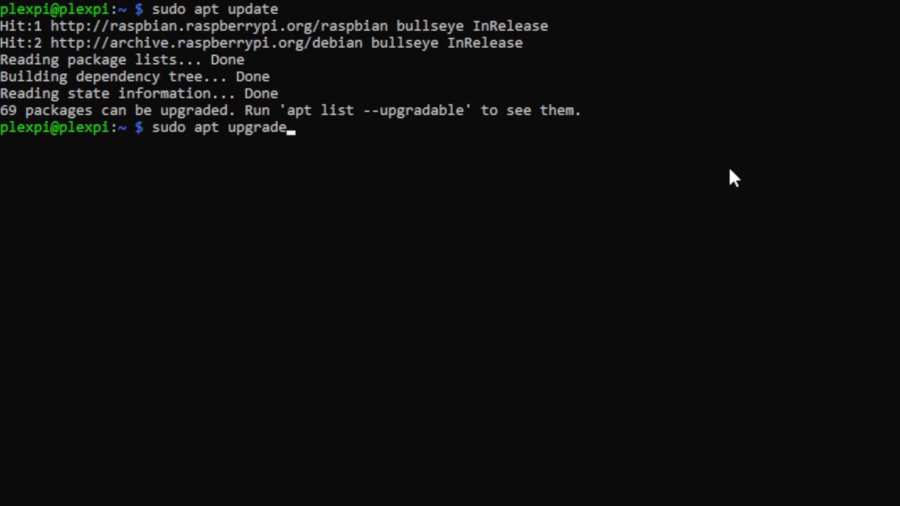
pyautogui.press('Return')
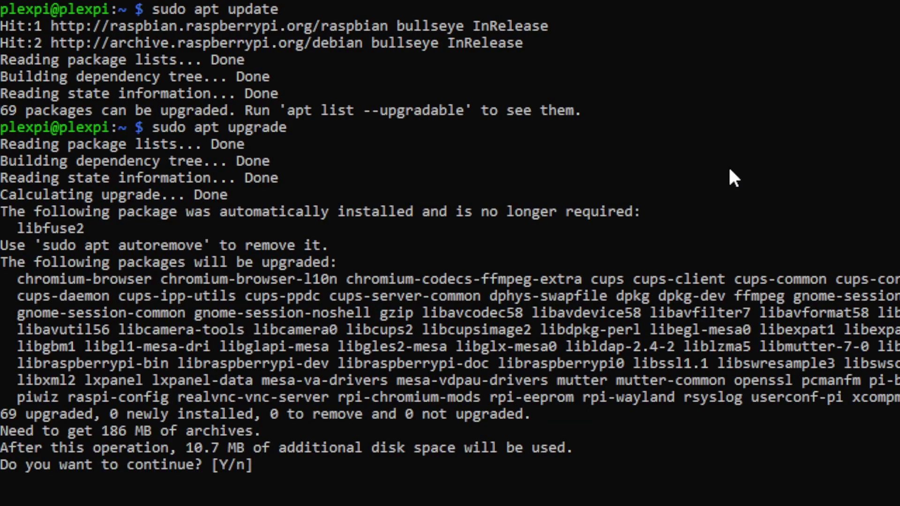
pyautogui.write('y')
pyautogui.press('Return')
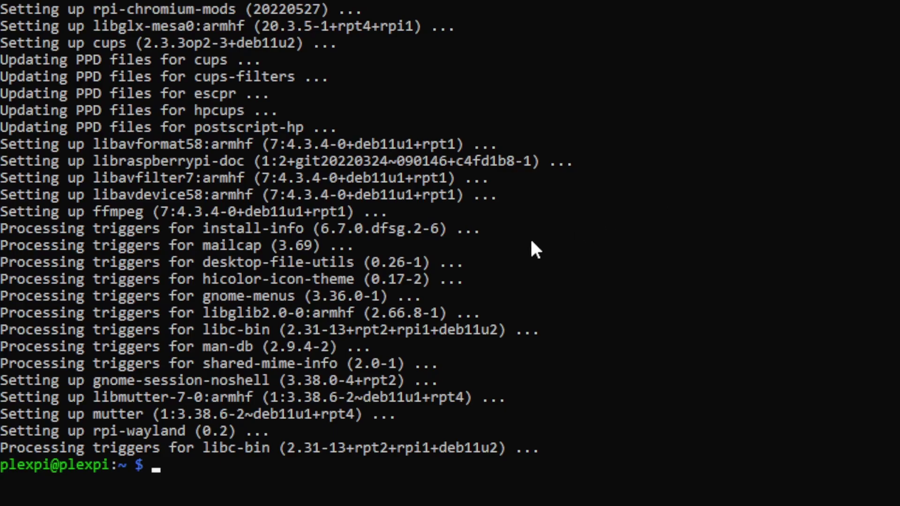
# Install apt-transport-https, ca-certificates and curl on the Pi.
pyautogui.write('sudo apt install apt-transport-https ca-certificates curl')
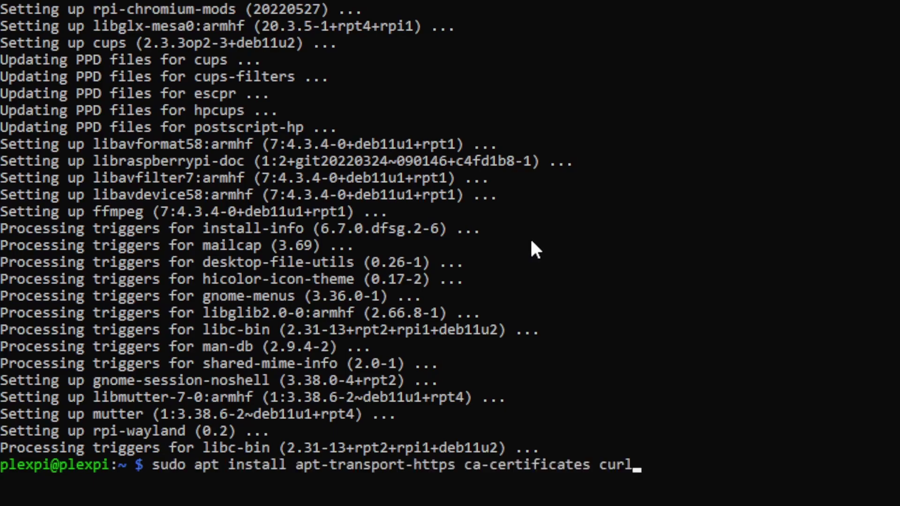
pyautogui.press('Return')
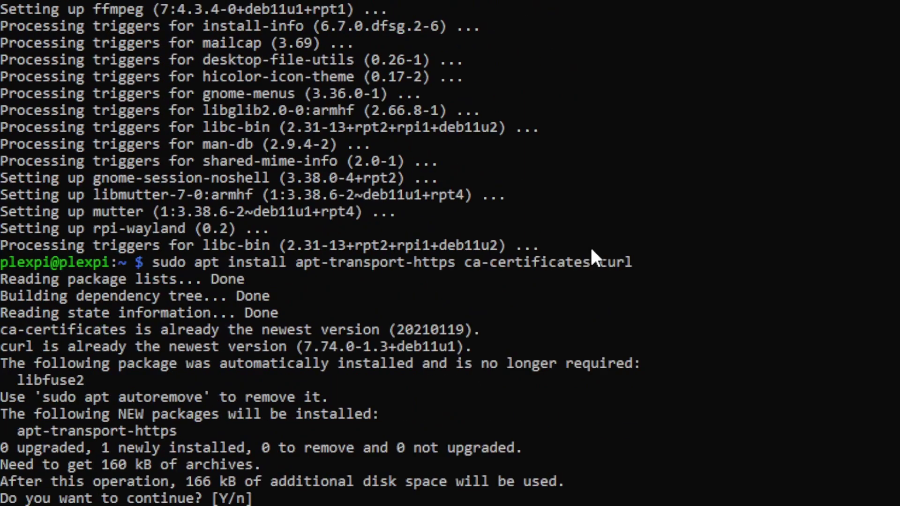
pyautogui.write('y')
pyautogui.press('Return')
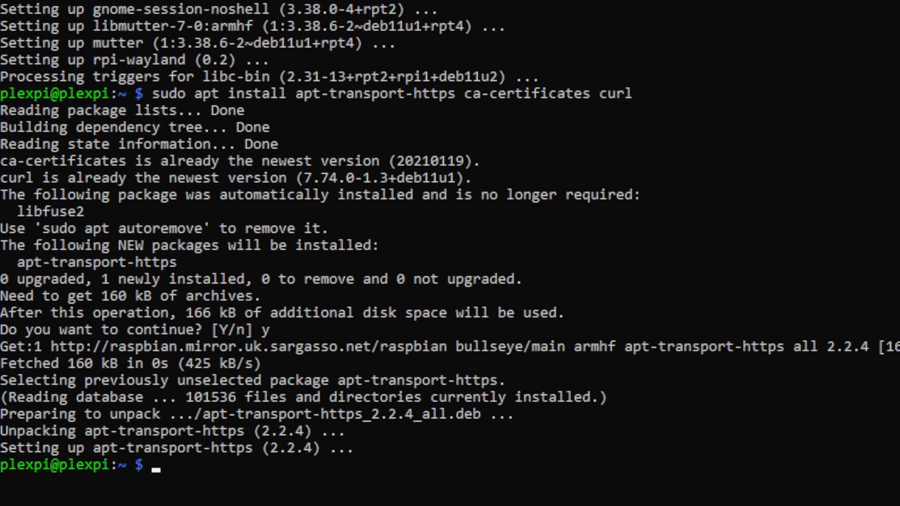
# Add the Plex signing key and plexmediaserver.list repository, then run sudo apt update.
pyautogui.write('clear')
pyautogui.press('Return')
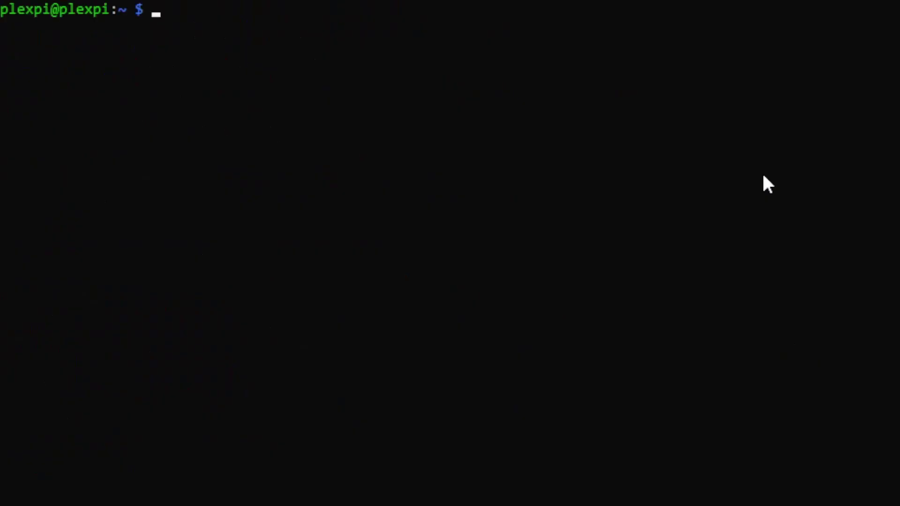
pyautogui.rightClick(634, 189)
pyautogui.press('Return')
pyautogui.press('Return')
pyautogui.rightClick(637, 188)
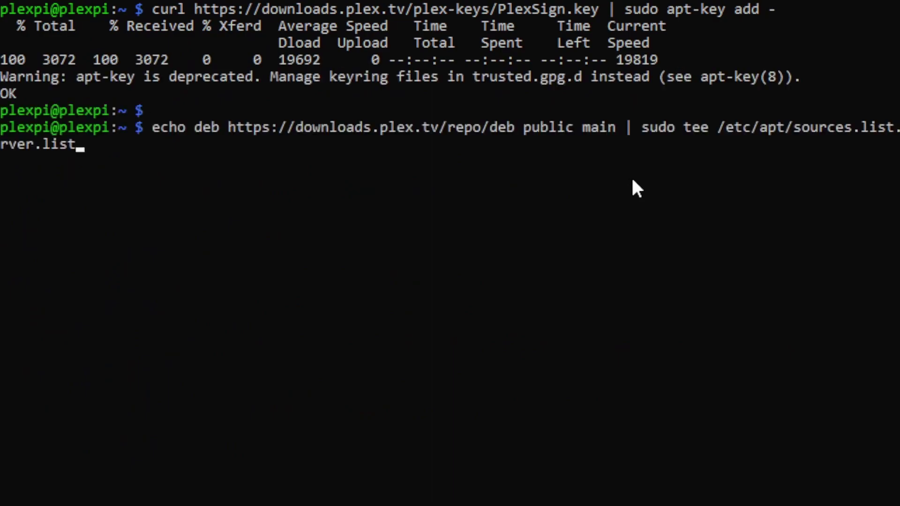
pyautogui.press('Return')
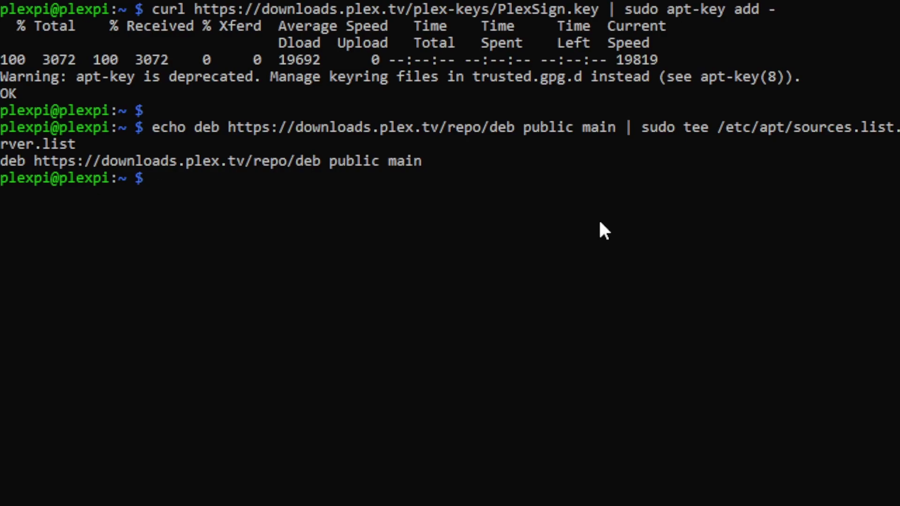
pyautogui.write('sudo apt ')
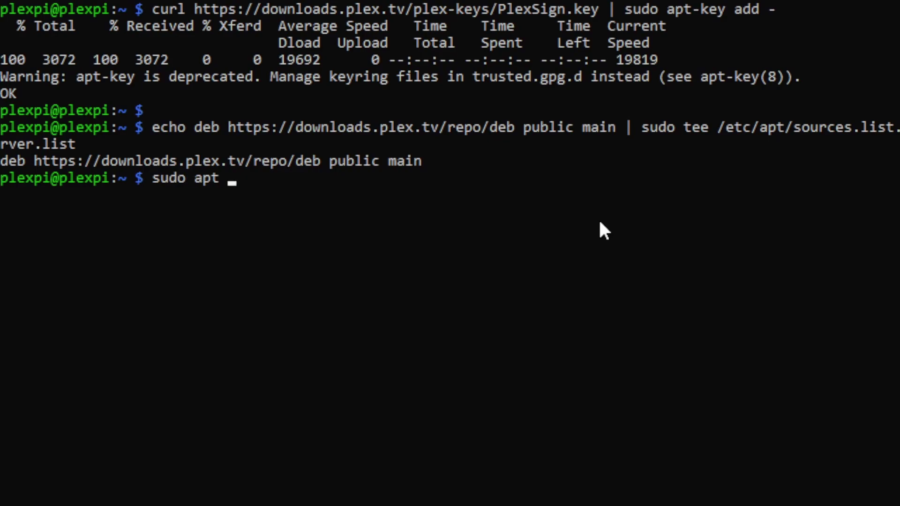
pyautogui.write('update')
pyautogui.press('Return')
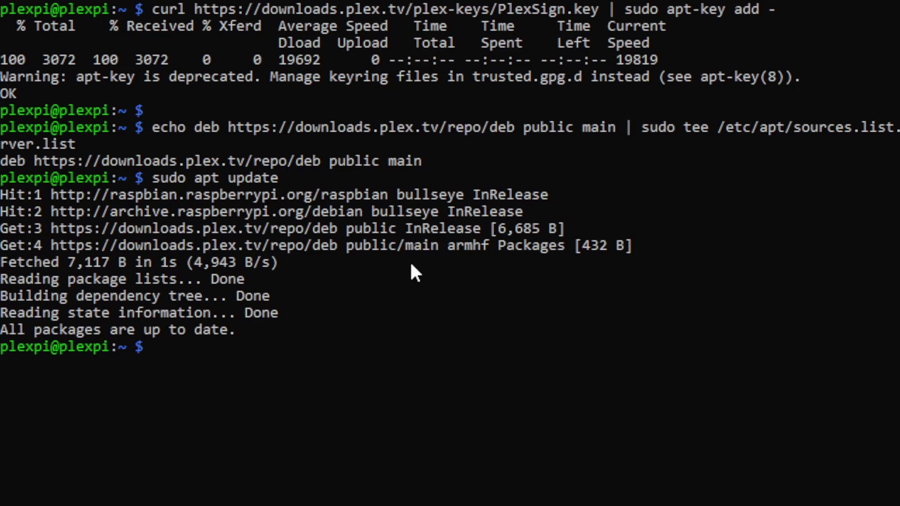
# Install plexmediaserver, keeping the existing repository list file.
pyautogui.write('sudo apt install plexmediaserver')
pyautogui.press('Return')
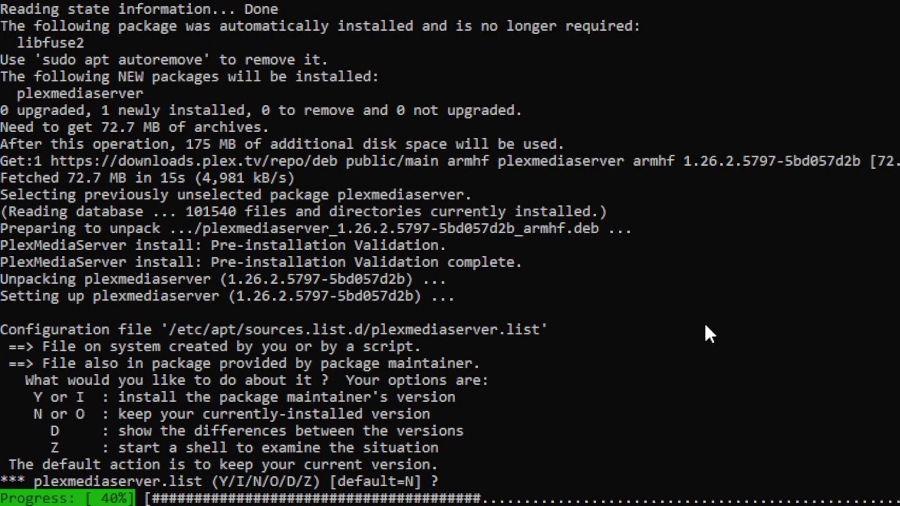
pyautogui.press('Return')
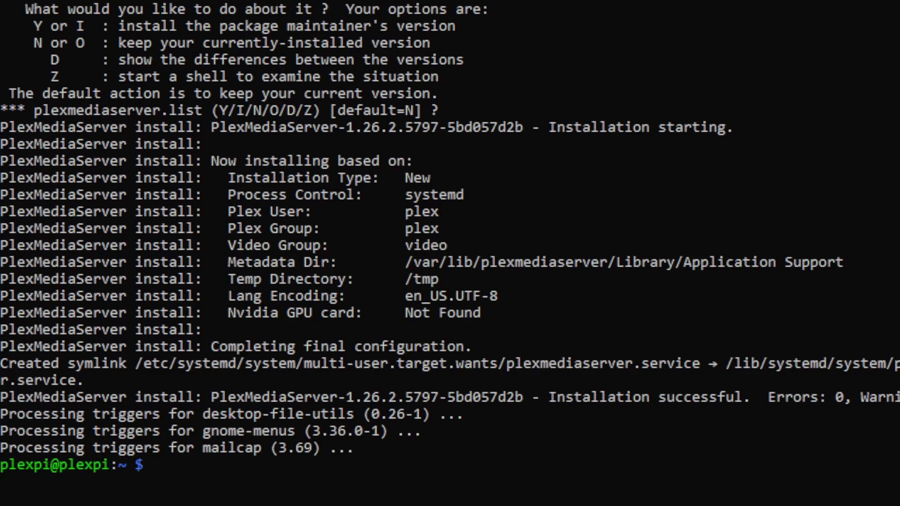
# Check with systemctl status that the plexmediaserver service is active and running.
pyautogui.write('sudo systemctl status plexmediaserver')
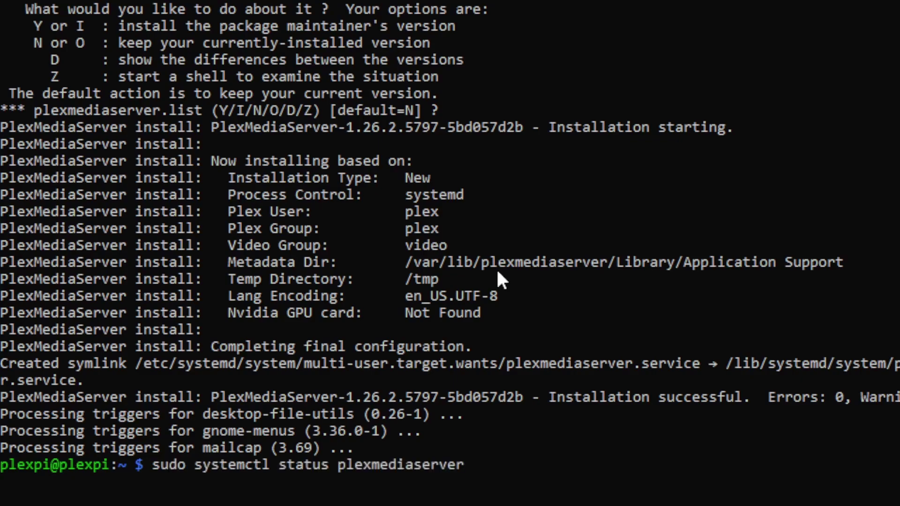
pyautogui.press('Return')
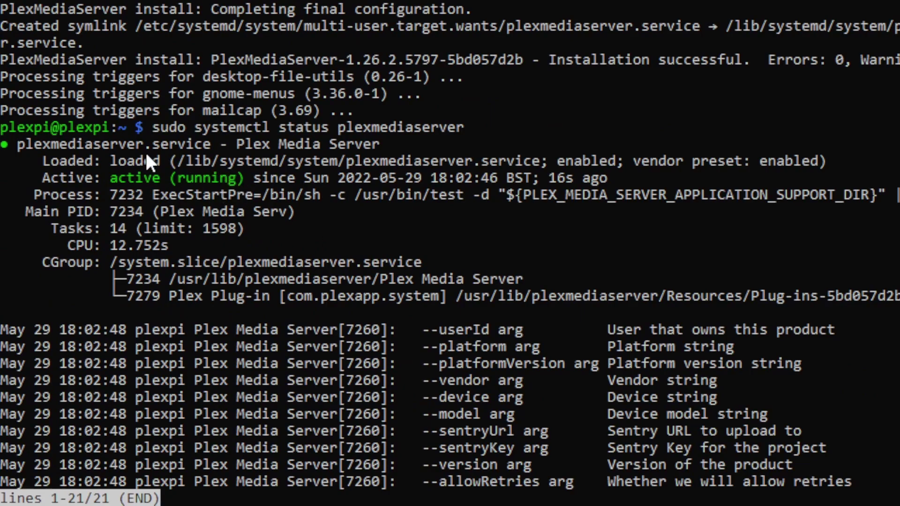
pyautogui.press('q')
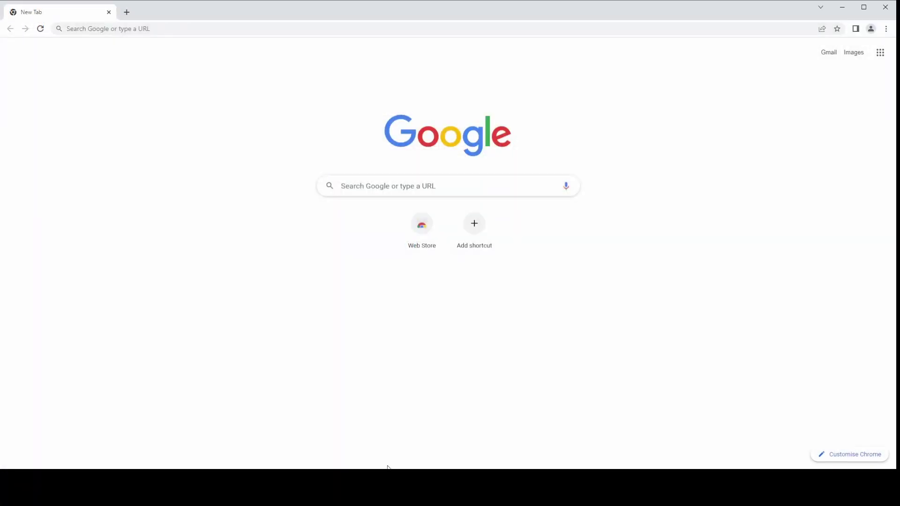
# Go to 192.168.0.78:32400/web in Chrome.
pyautogui.click(200, 29)
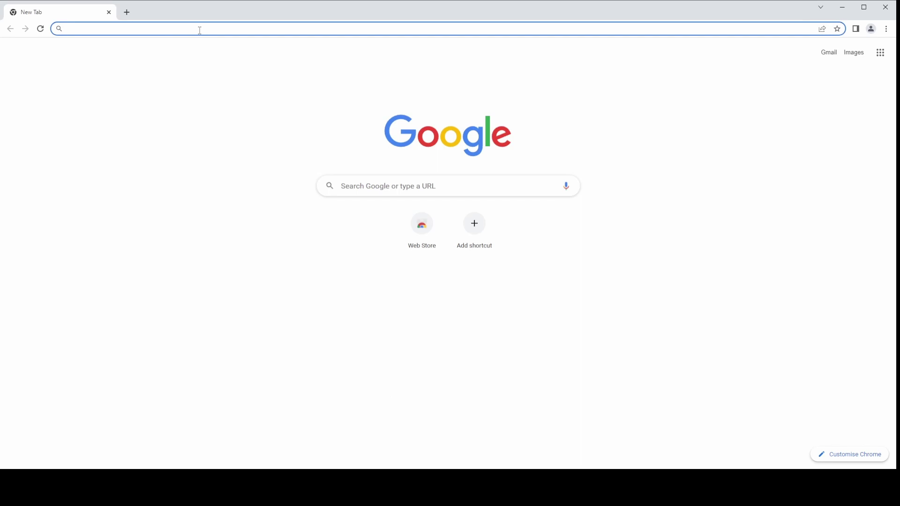
pyautogui.write('192.168.0.78')
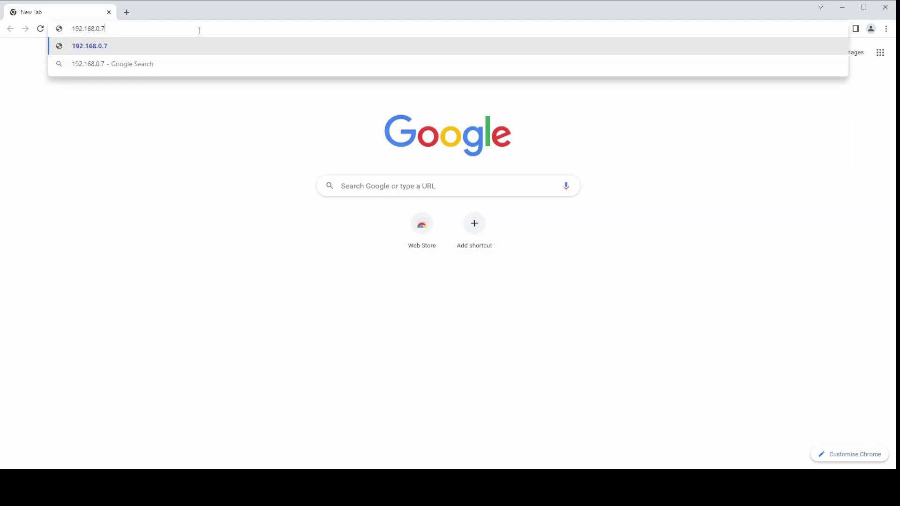
pyautogui.write(':32400/web')
pyautogui.press('Return')
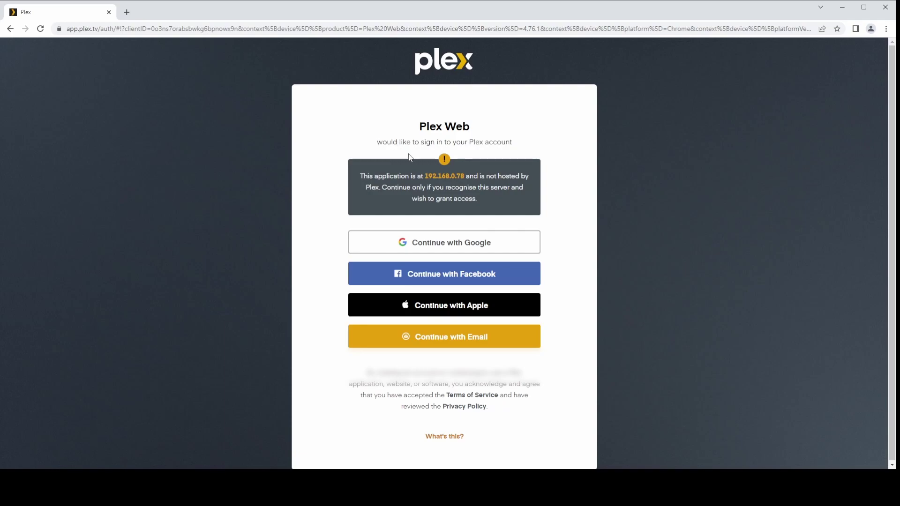
# Sign in to Plex with email, entering the account e-mail address and password.
pyautogui.click(437, 342)
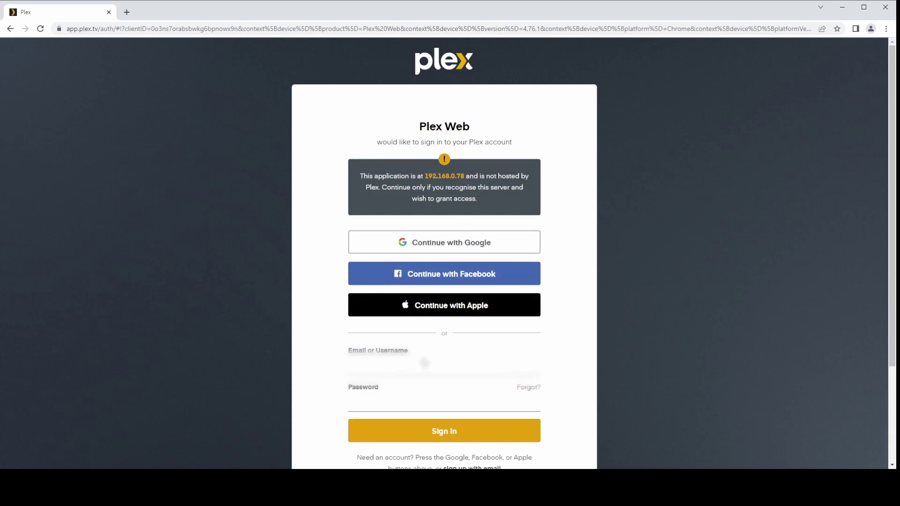
pyautogui.press('Tab')
pyautogui.write('*************')
pyautogui.press('Return')
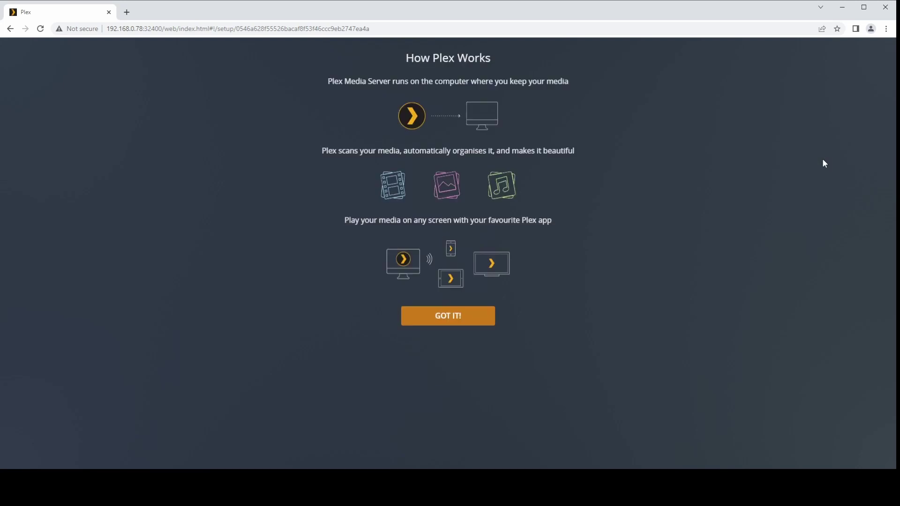
# Finish the plexpi server setup with outside-home media access off and no library added.
pyautogui.click(451, 315)
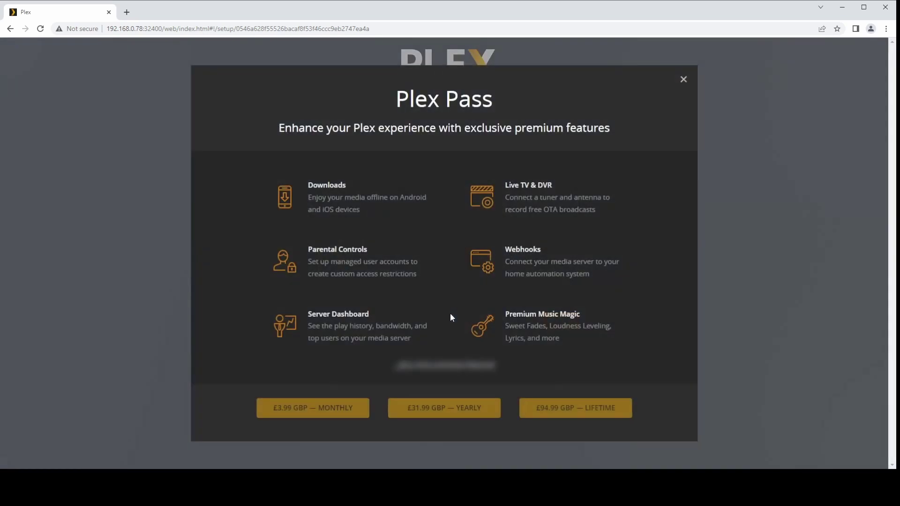
pyautogui.click(683, 79)
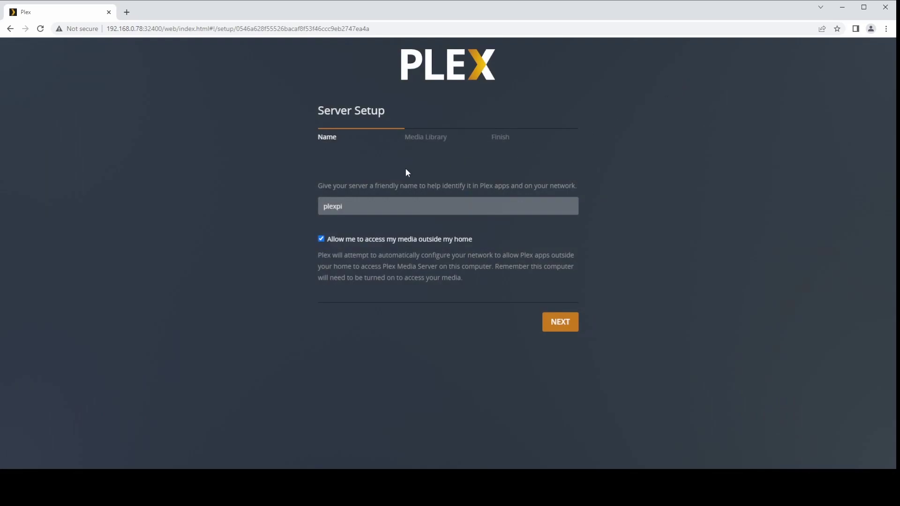
pyautogui.click(321, 240)
pyautogui.click(561, 324)
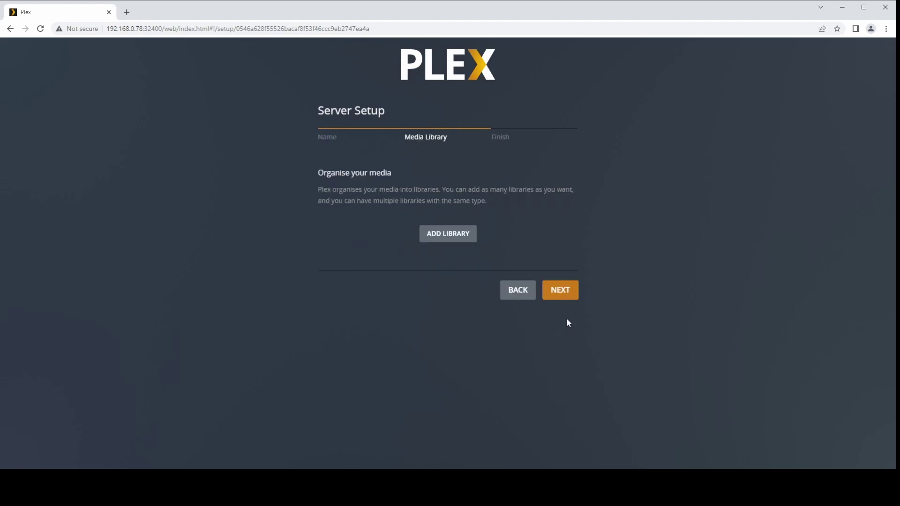
pyautogui.click(562, 292)
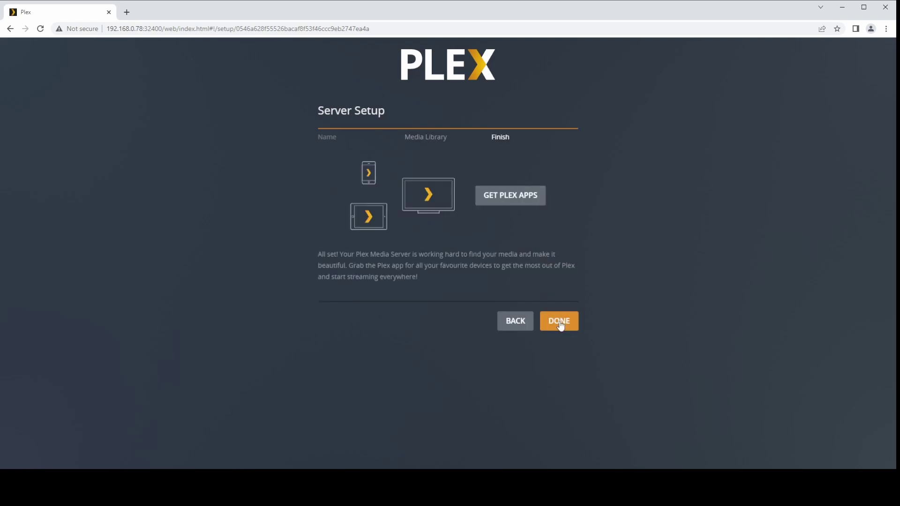
pyautogui.click(561, 324)
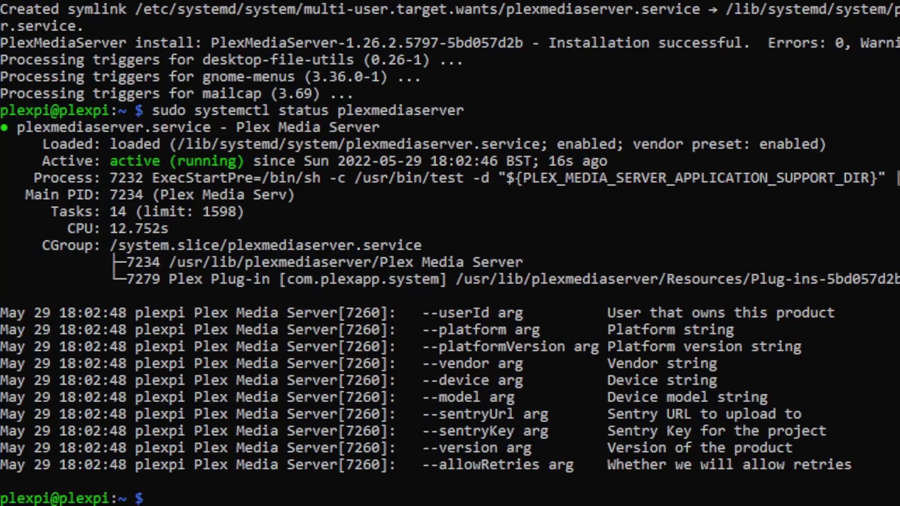
# Clear the screen, then run sudo apt install dnsmasq hostapd and confirm with y.
pyautogui.write('clear')
pyautogui.press('Return')
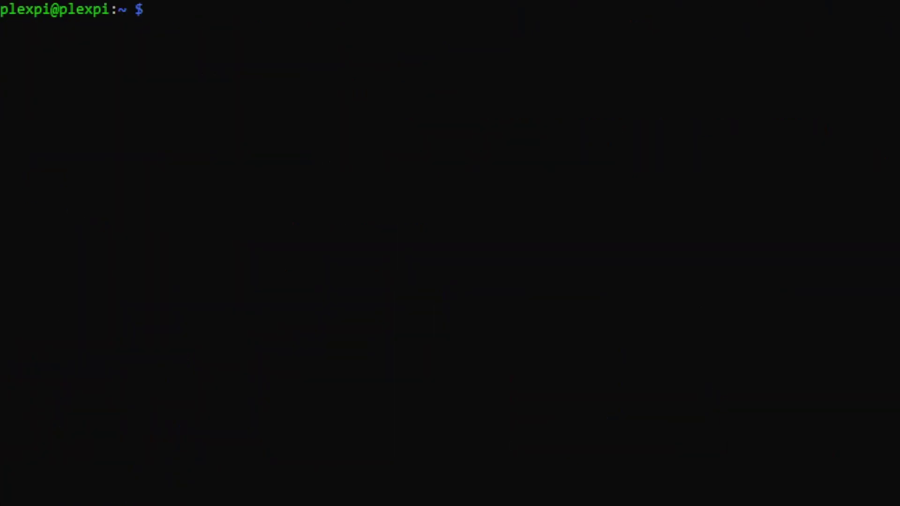
pyautogui.rightClick(511, 130)
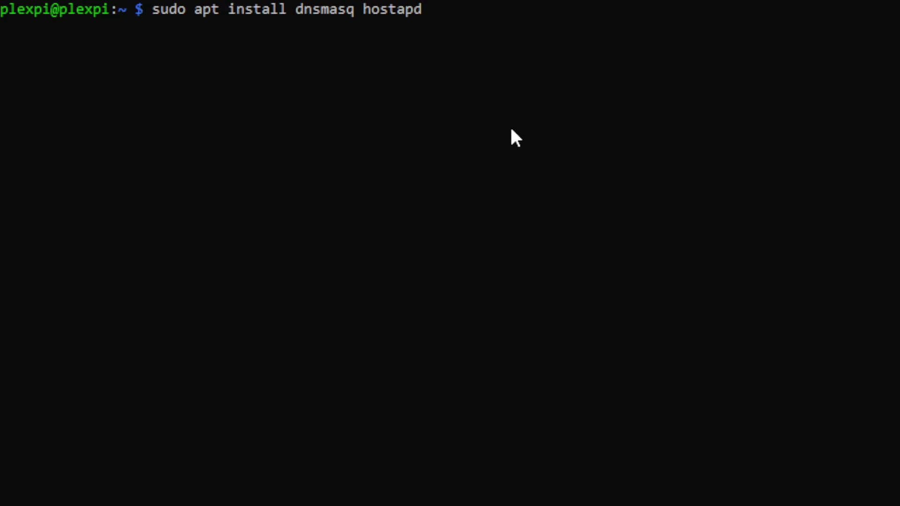
pyautogui.press('Return')
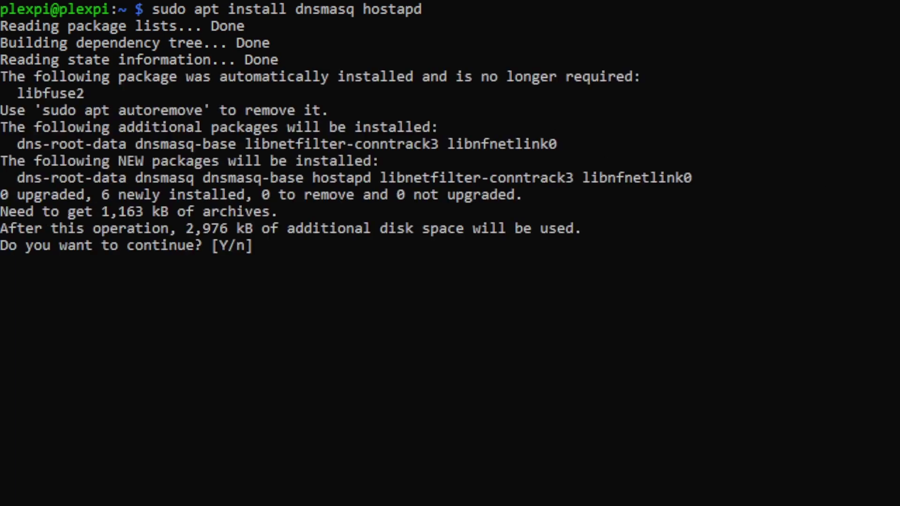
pyautogui.write('y')
pyautogui.press('Return')
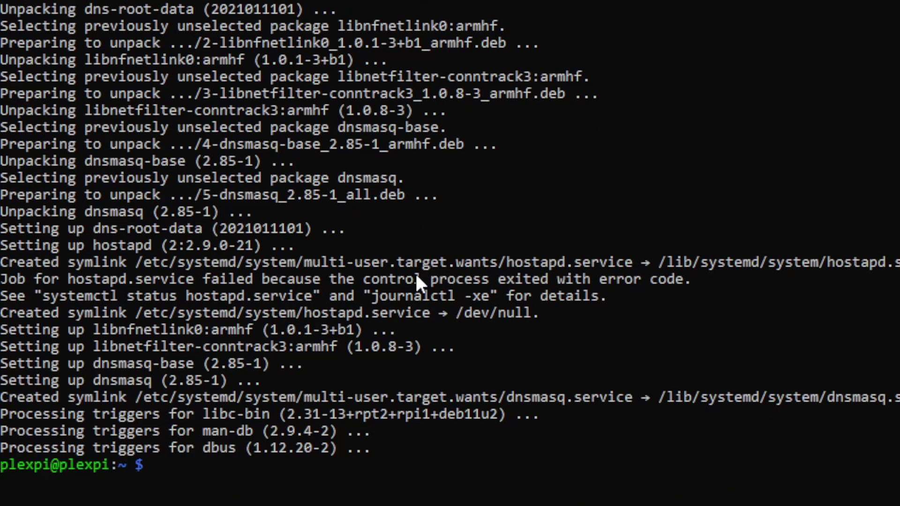
# Stop the hostapd and dnsmasq services.
pyautogui.rightClick(430, 276)
pyautogui.press('Return')
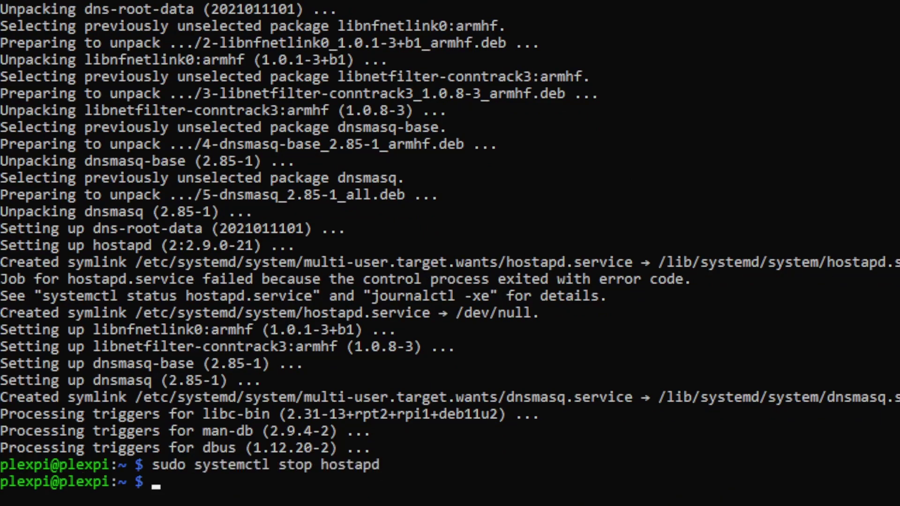
pyautogui.rightClick(730, 238)
pyautogui.press('Return')
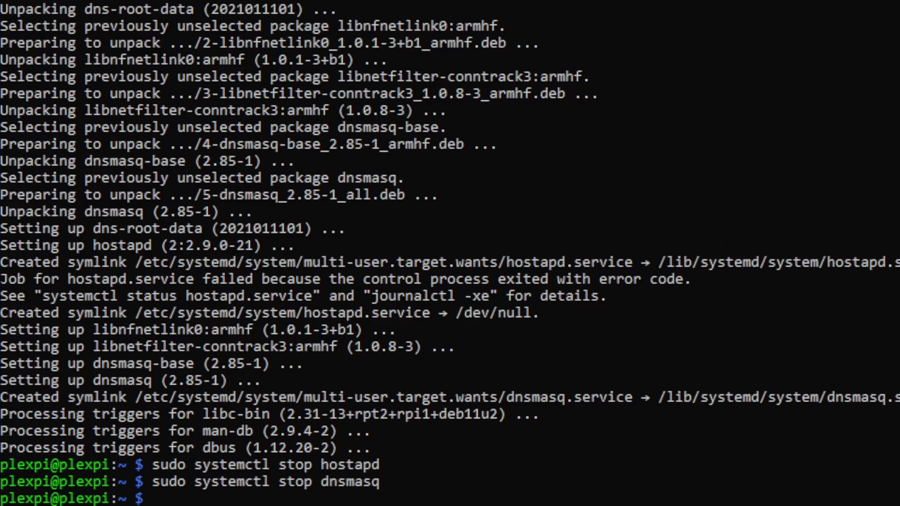
# Append a wlan0 static 192.168.4.1/24 with nohook wpa_supplicant to /etc/dhcpcd.conf and save.
pyautogui.rightClick(467, 225)
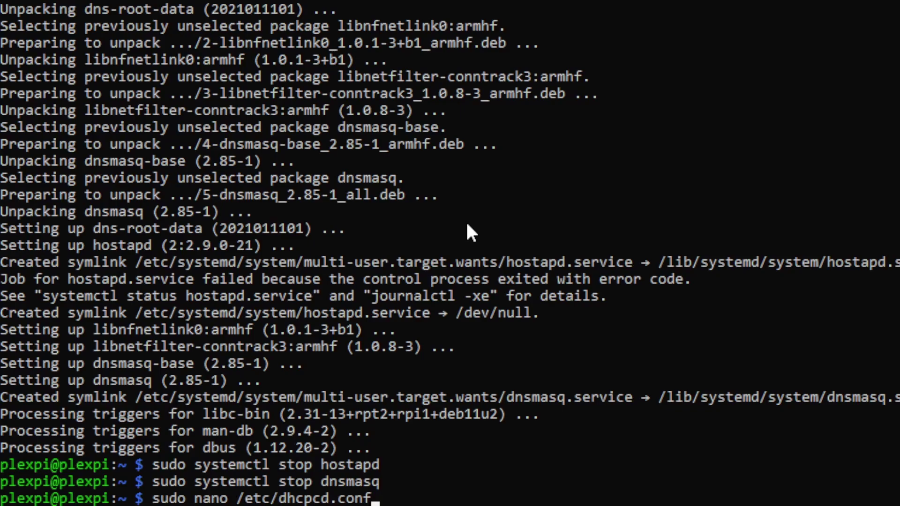
pyautogui.press('Return')
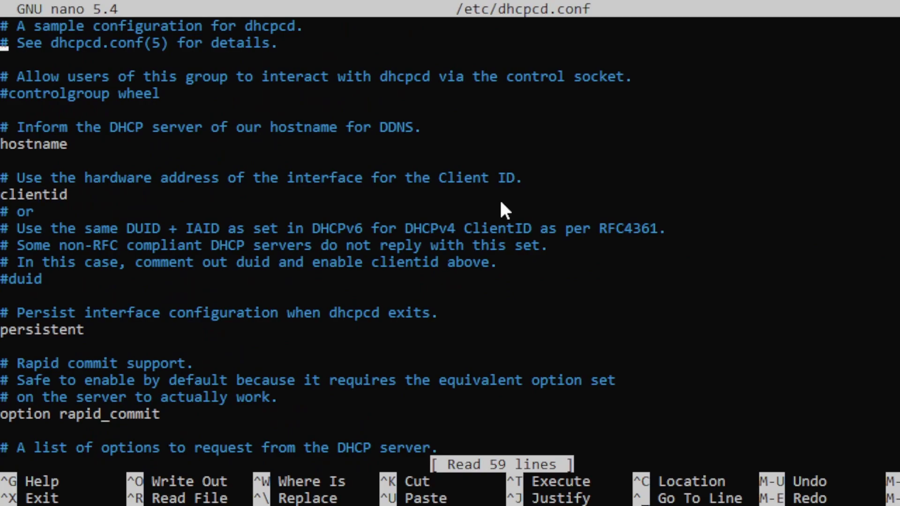
pyautogui.press('Down')
pyautogui.press('Down')
pyautogui.press('Down')
pyautogui.press('Down')
pyautogui.press('Down')
pyautogui.press('Down')
pyautogui.press('Down')
pyautogui.press('Down')
pyautogui.press('Down')
pyautogui.press('Down')
pyautogui.press('Down')
pyautogui.press('Down')
pyautogui.press('Down')
pyautogui.press('Down')
pyautogui.press('Down')
pyautogui.press('Down')
pyautogui.press('Down')
pyautogui.press('Down')
pyautogui.press('Down')
pyautogui.press('Down')
pyautogui.press('Down')
pyautogui.press('Down')
pyautogui.press('Down')
pyautogui.press('Down')
pyautogui.press('Down')
pyautogui.press('Down')
pyautogui.press('Down')
pyautogui.press('Down')
pyautogui.press('Down')
pyautogui.press('Down')
pyautogui.press('Down')
pyautogui.press('Down')
pyautogui.press('Down')
pyautogui.press('Down')
pyautogui.press('Down')
pyautogui.press('Down')
pyautogui.press('Down')
pyautogui.press('Down')
pyautogui.press('Down')
pyautogui.press('Down')
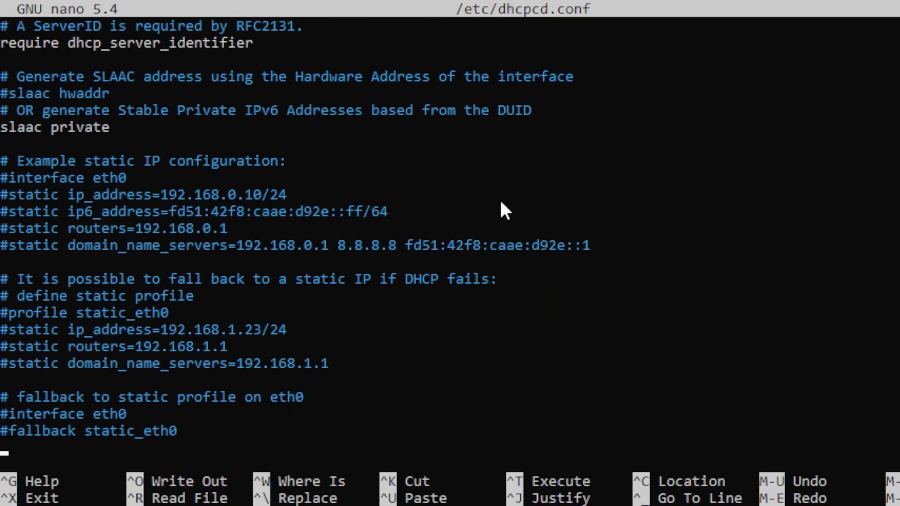
pyautogui.rightClick(503, 210)
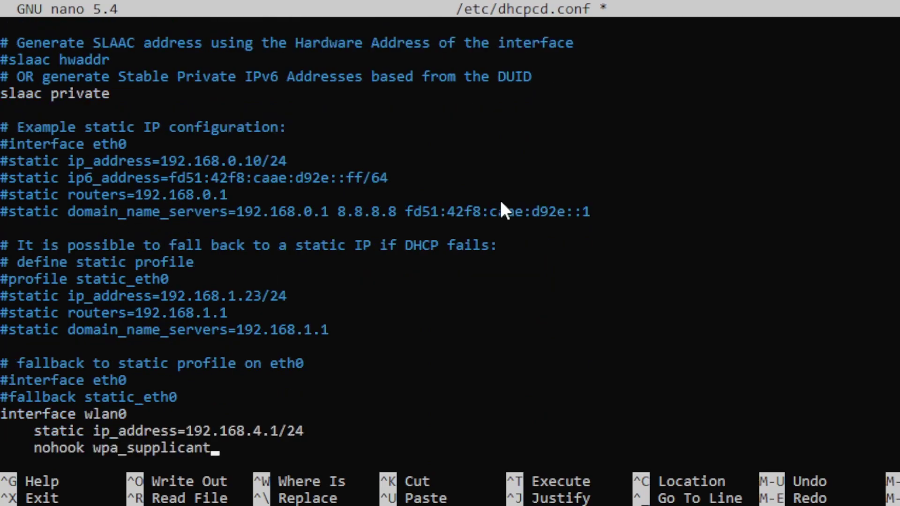
pyautogui.hotkey('ctrl', 'o')
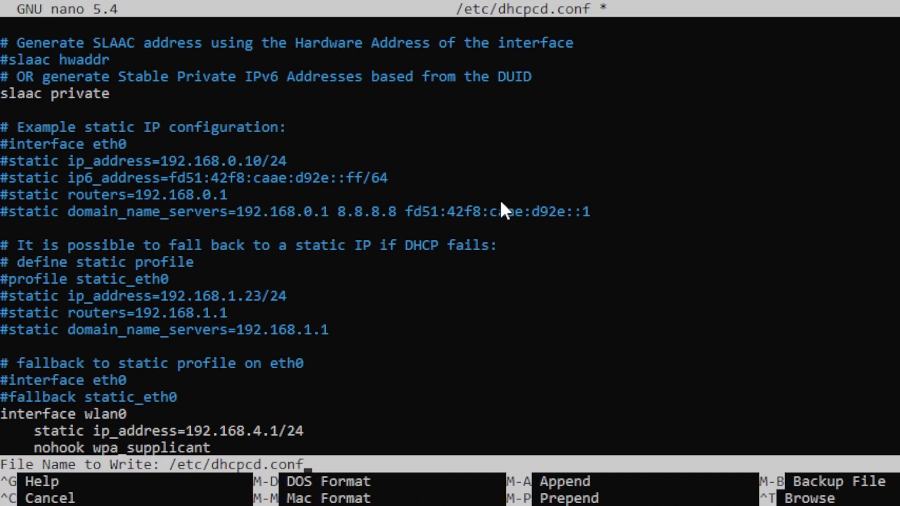
pyautogui.press('Return')
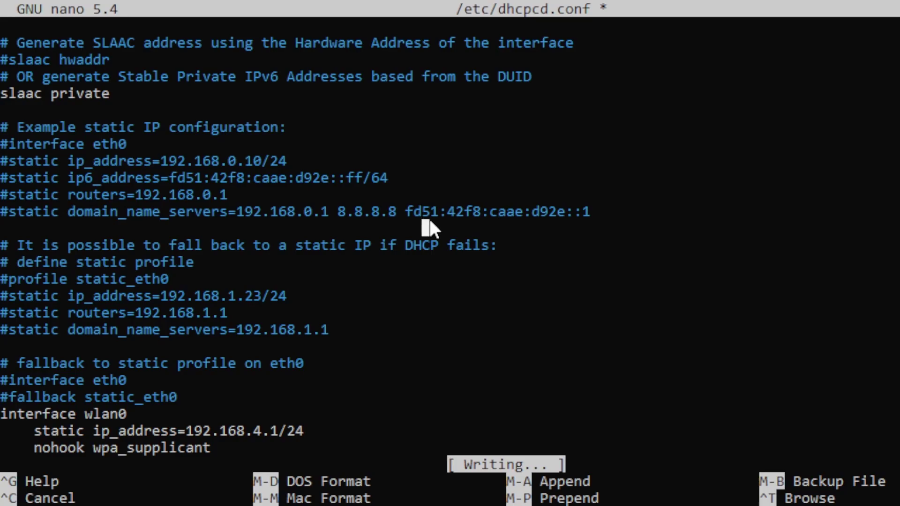
pyautogui.hotkey('ctrl', 'x')
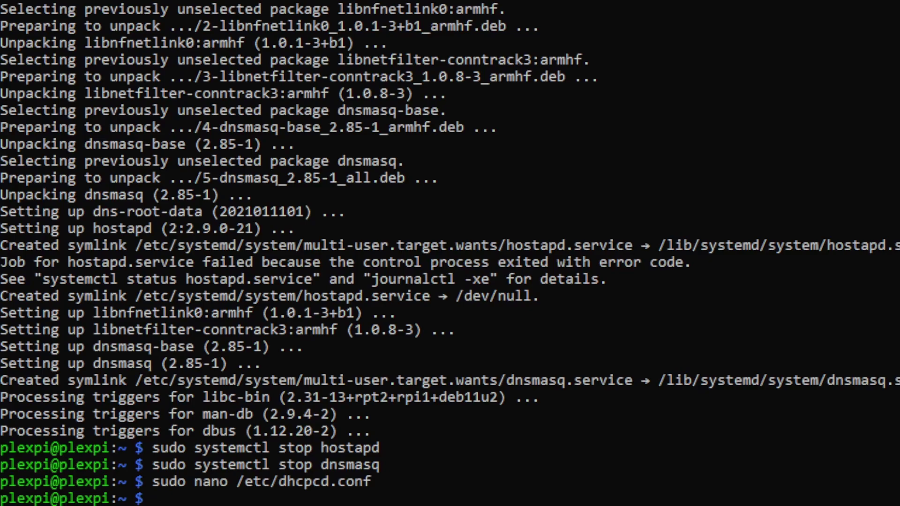
# Restart the dhcpcd service, rerunning the corrected sudo command.
pyautogui.rightClick(620, 317)
pyautogui.press('Return')
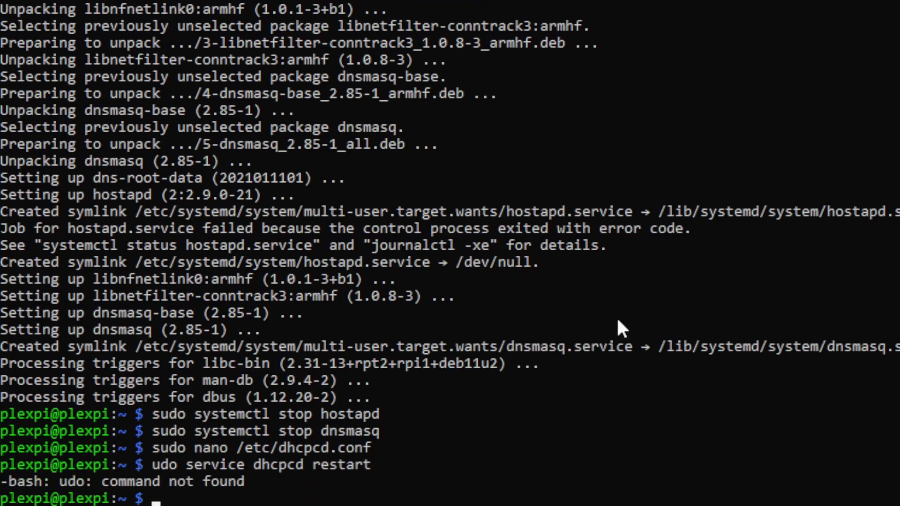
pyautogui.rightClick(617, 317)
pyautogui.press('Return')
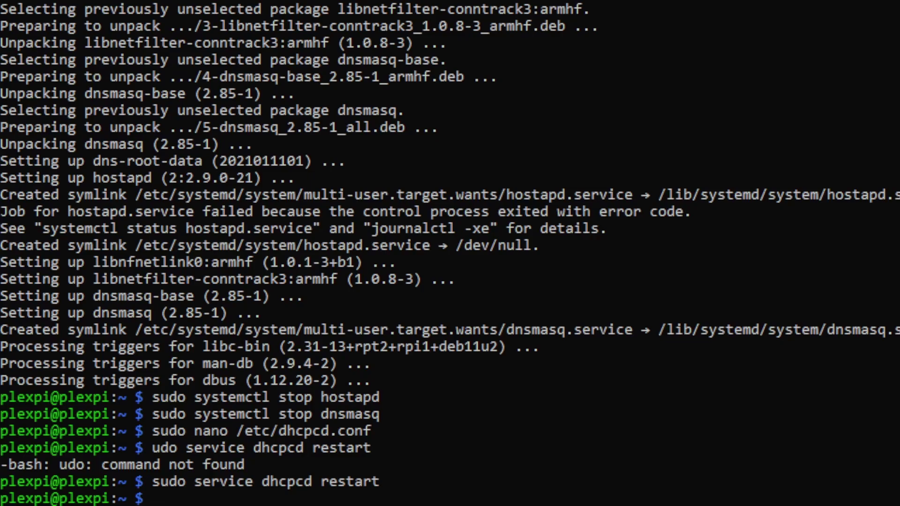
# Rename /etc/dnsmasq.conf to dnsmasq.conf.orig and open a new empty dnsmasq.conf in nano.
pyautogui.rightClick(436, 279)
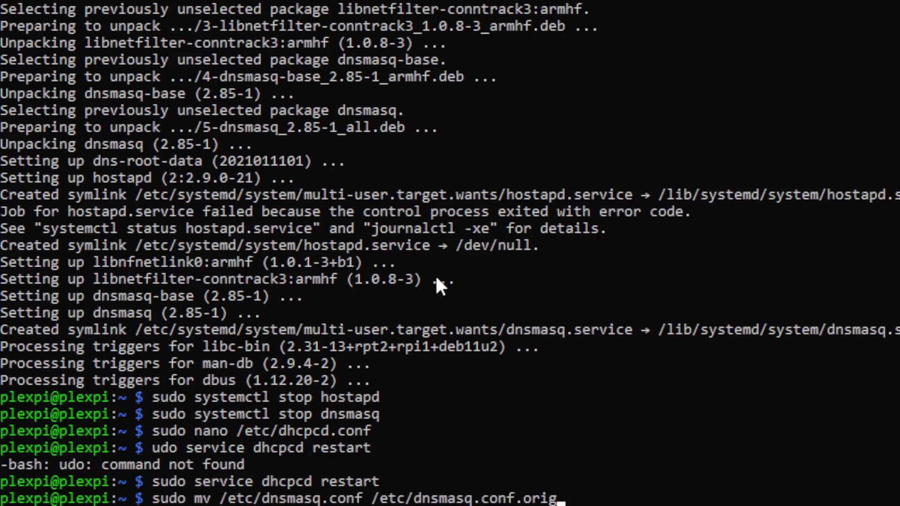
pyautogui.press('Return')
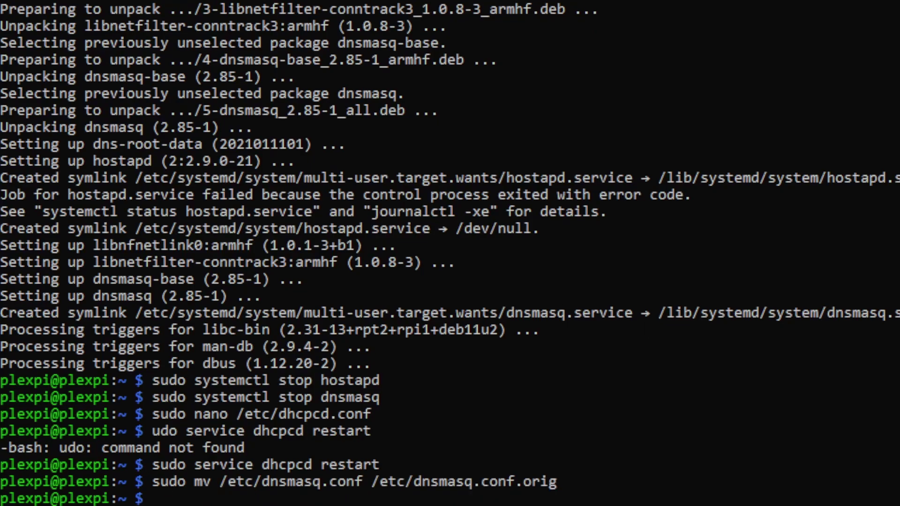
pyautogui.rightClick(482, 257)
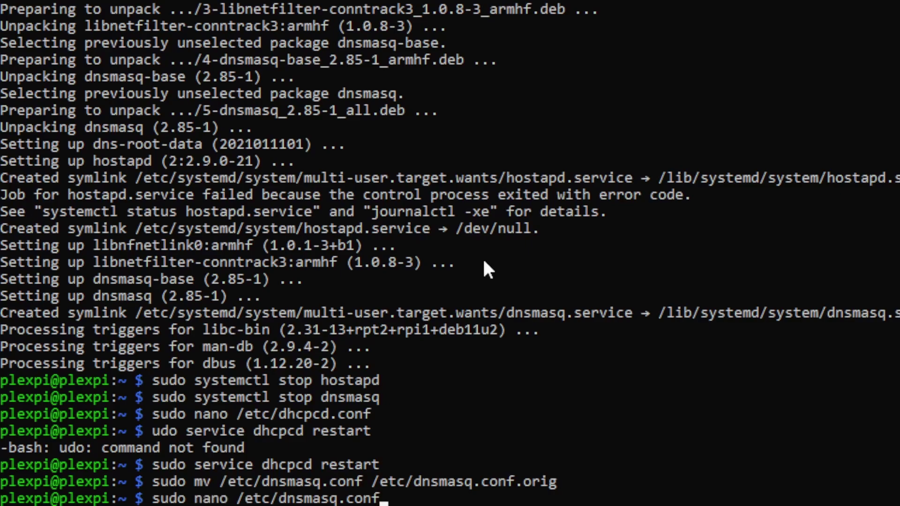
pyautogui.press('Return')
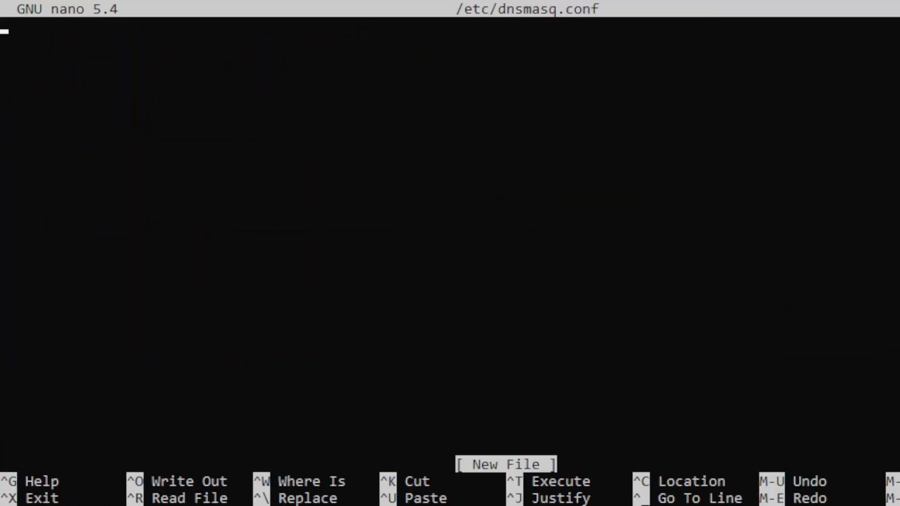
# Write interface=wlan0 and dhcp-range=192.168.4.10,192.168.4.25,255.255.255.0,24h into dnsmasq.conf and save.
pyautogui.rightClick(390, 207)
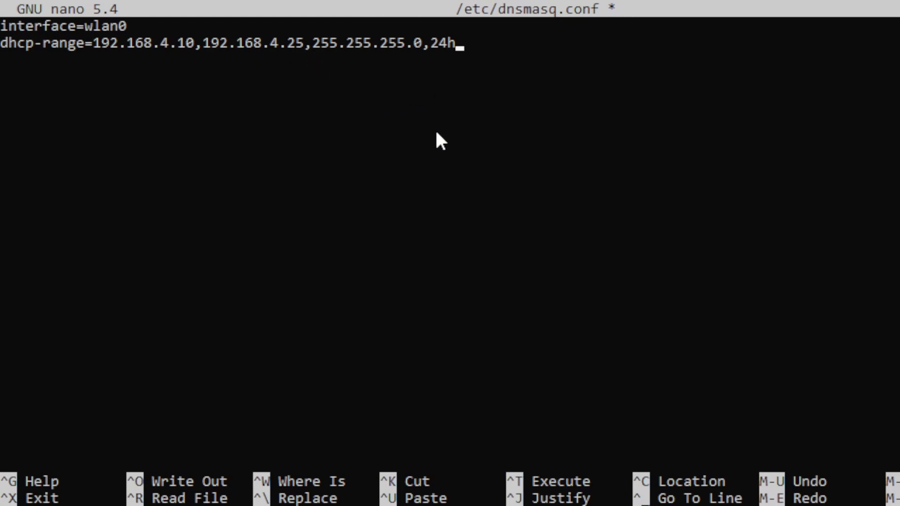
pyautogui.hotkey('ctrl', 'o')
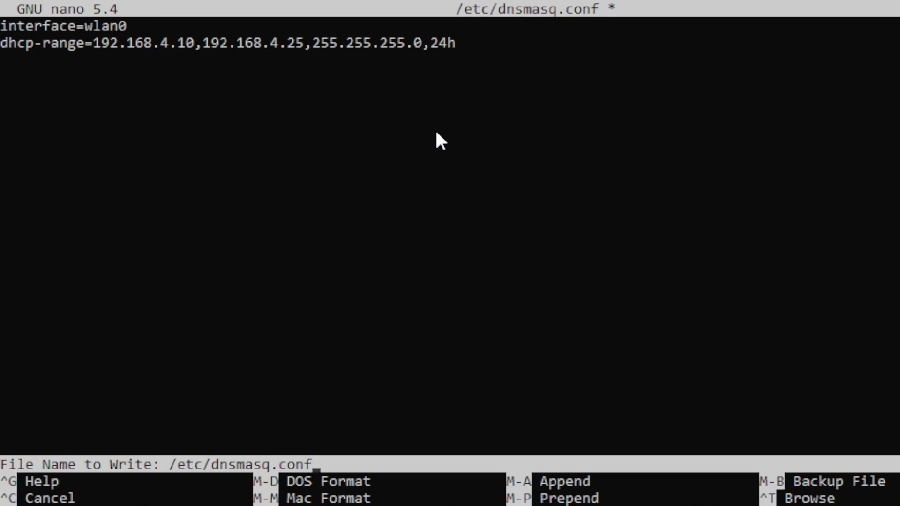
pyautogui.press('Return')
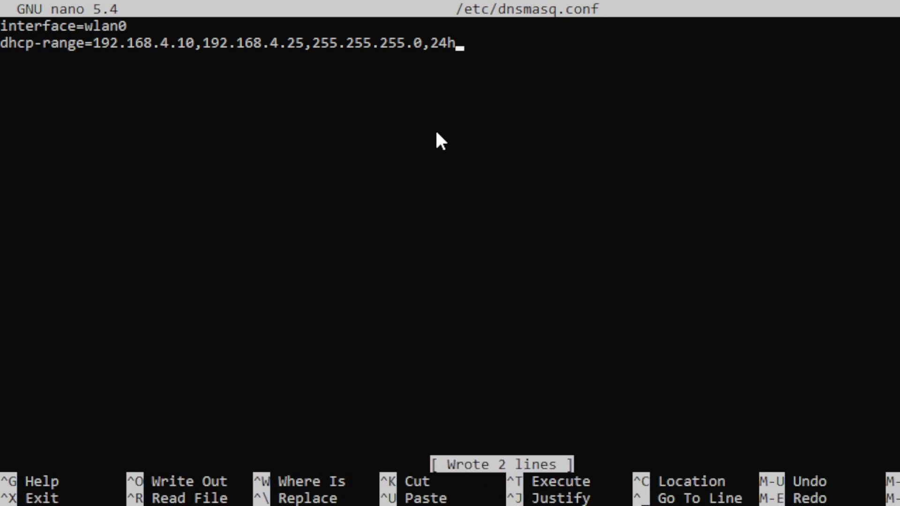
pyautogui.hotkey('ctrl', 'x')
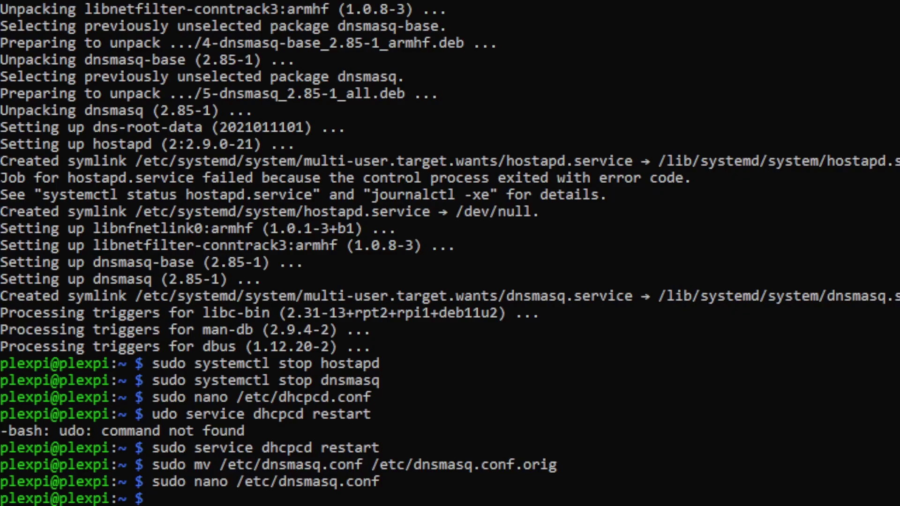
# Start dnsmasq and open a new /etc/hostapd/hostapd.conf in nano.
pyautogui.hotkey('ctrl', 'v')
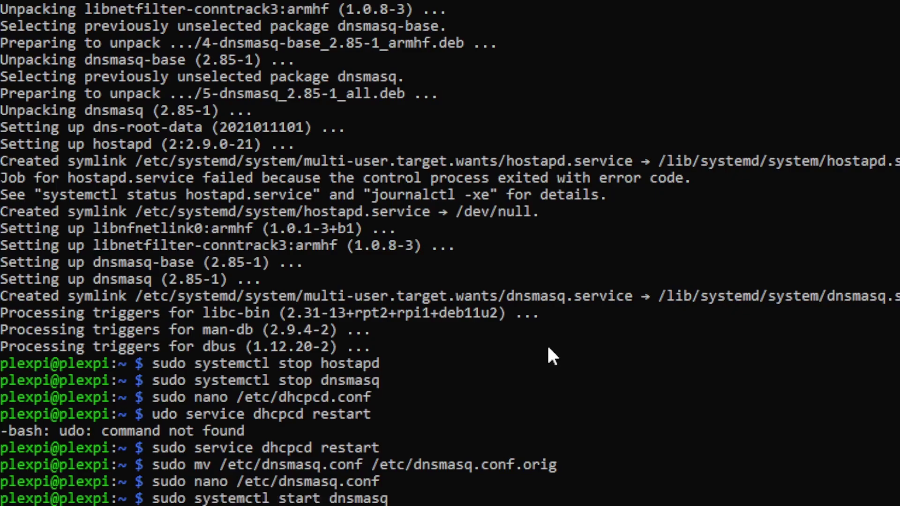
pyautogui.press('Return')
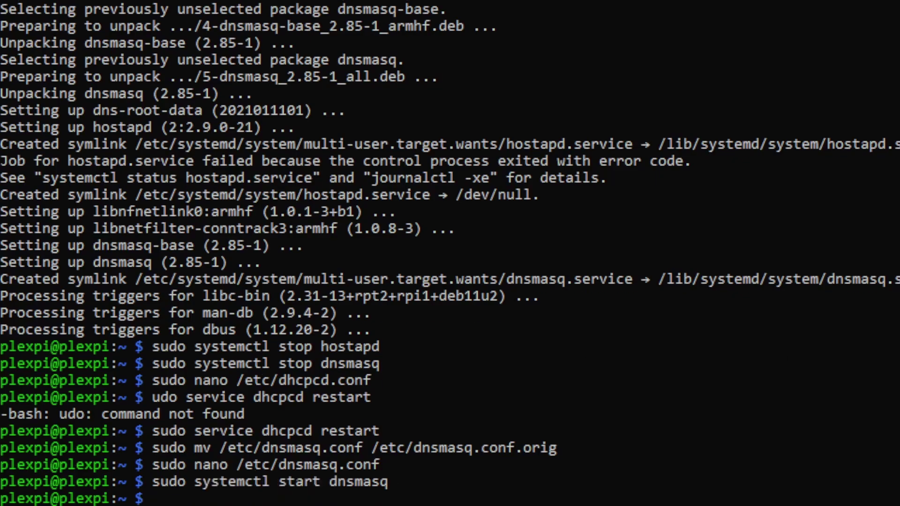
pyautogui.hotkey('ctrl', 'v')
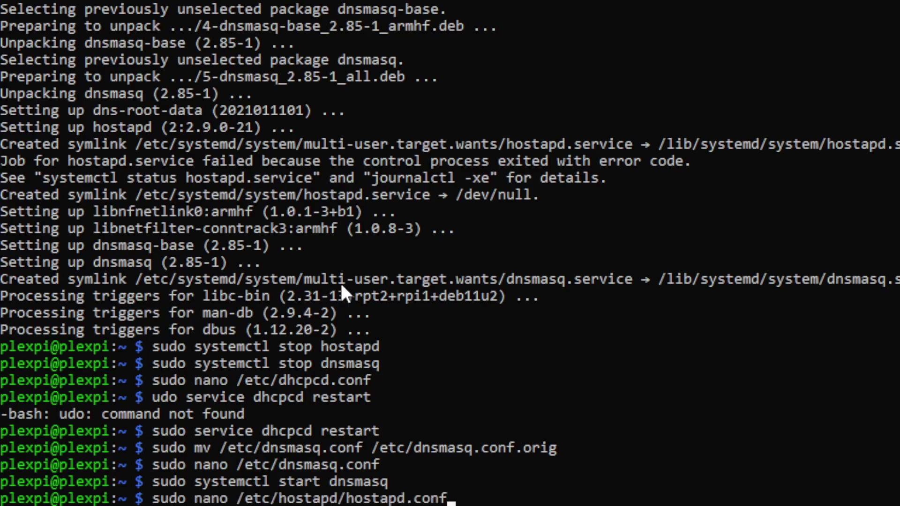
pyautogui.press('Return')
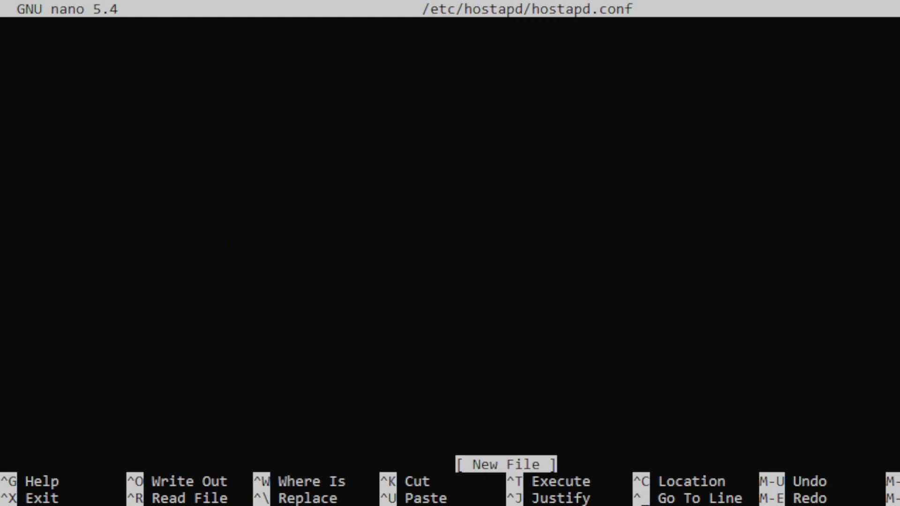
# Add the WPA2 access point settings (ssid plexpiap, wlan0, channel 9, country GB) and save hostapd.conf.
pyautogui.hotkey('ctrl', 'v')
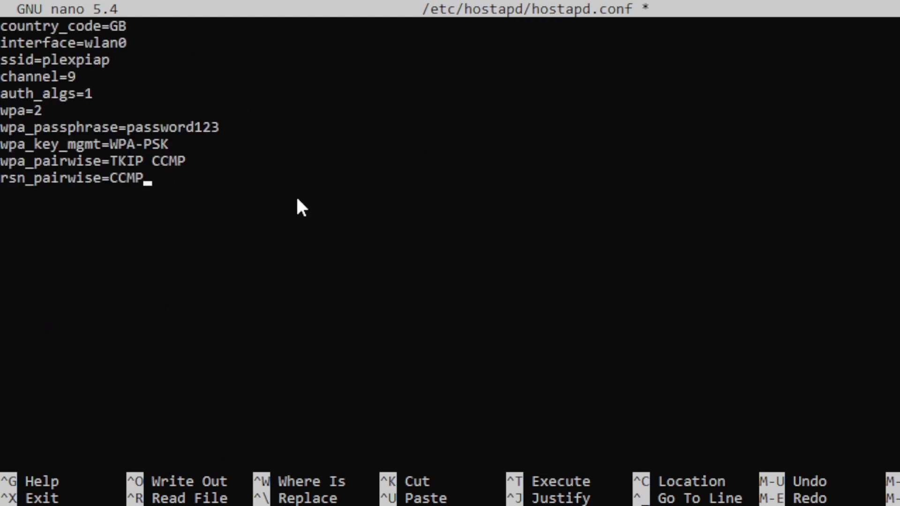
pyautogui.press('Up')
pyautogui.press('Up')
pyautogui.press('Up')
pyautogui.press('Up')
pyautogui.press('Up')
pyautogui.press('Up')
pyautogui.press('Up')
pyautogui.press('Down')
pyautogui.press('Down')
pyautogui.press('Down')
pyautogui.press('Down')
pyautogui.hotkey('ctrl', 'o')
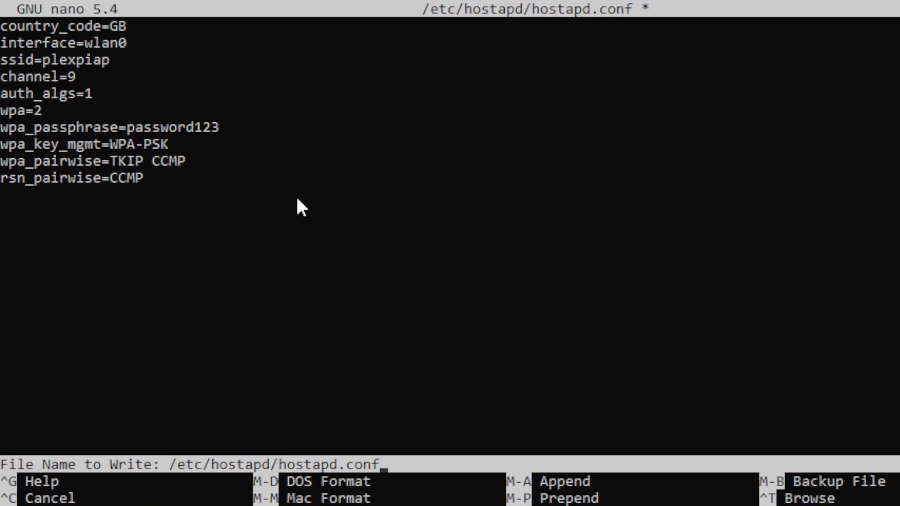
pyautogui.press('Return')
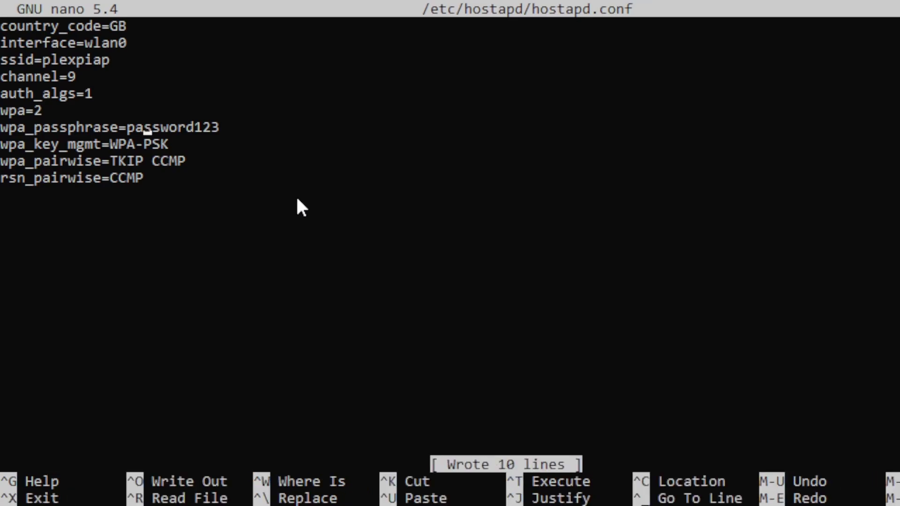
pyautogui.hotkey('ctrl', 'x')
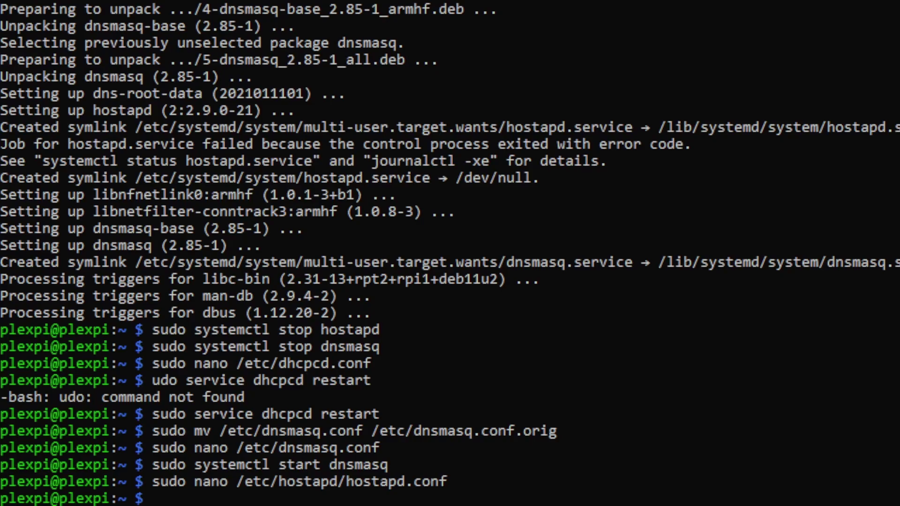
# Replace #DAEMON_CONF="" with DAEMON_CONF="/etc/hostapd/hostapd.conf" in /etc/default/hostapd and save.
pyautogui.hotkey('ctrl', 'v')
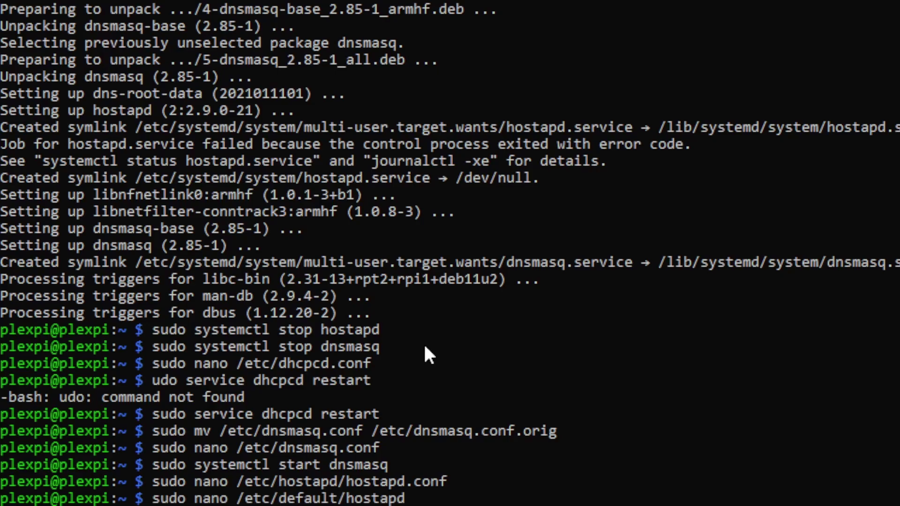
pyautogui.press('Return')
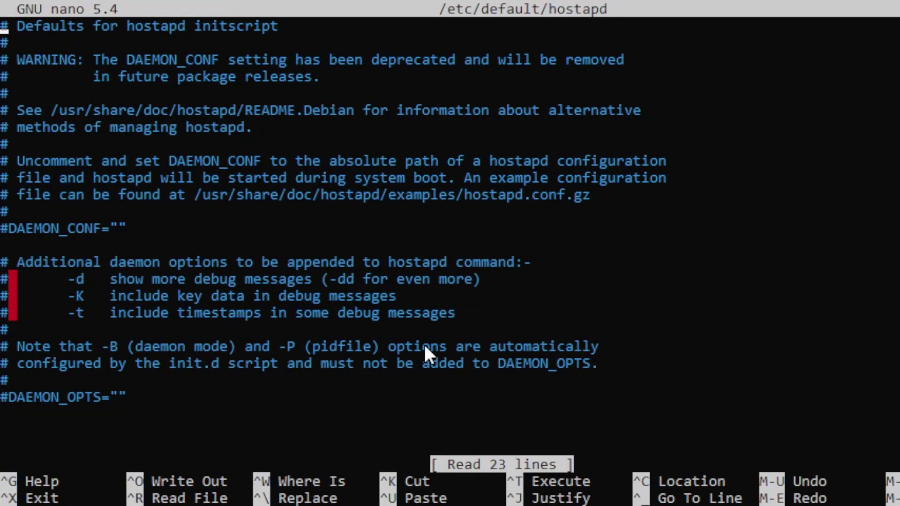
pyautogui.press('Down')
pyautogui.press('Down')
pyautogui.press('Down')
pyautogui.press('Down')
pyautogui.press('Down')
pyautogui.press('Down')
pyautogui.press('Down')
pyautogui.press('Down')
pyautogui.press('Down')
pyautogui.press('Down')
pyautogui.press('Down')
pyautogui.press('Down')
pyautogui.press('Delete')
pyautogui.press('Delete')
pyautogui.press('Delete')
pyautogui.press('Delete')
pyautogui.press('Delete')
pyautogui.press('Delete')
pyautogui.press('Delete')
pyautogui.press('Delete')
pyautogui.press('Delete')
pyautogui.press('Delete')
pyautogui.press('Delete')
pyautogui.press('Delete')
pyautogui.press('Delete')
pyautogui.press('Delete')
pyautogui.hotkey('ctrl', 'v')
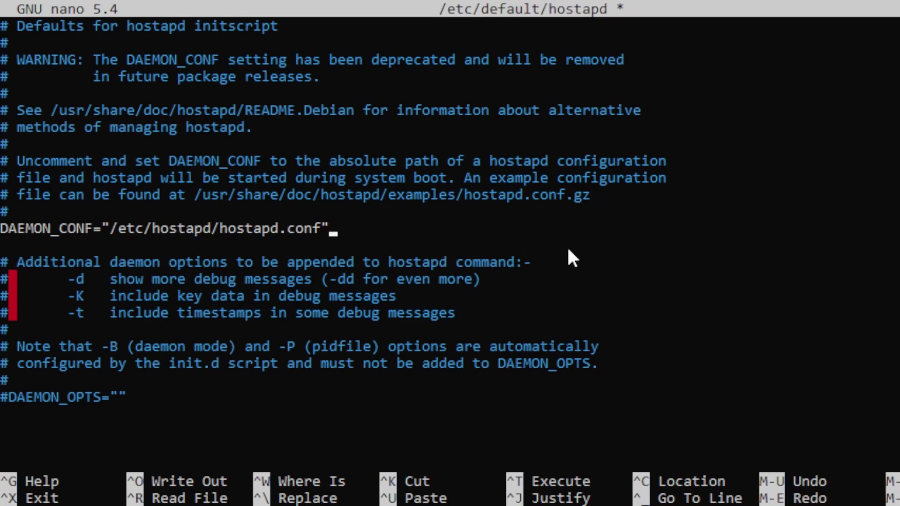
pyautogui.hotkey('ctrl', 'o')
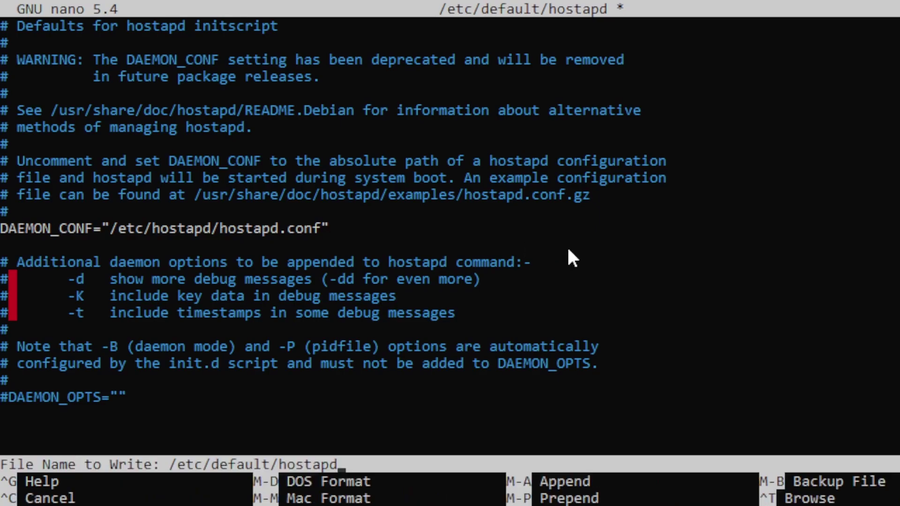
pyautogui.press('Return')
pyautogui.hotkey('ctrl', 'x')
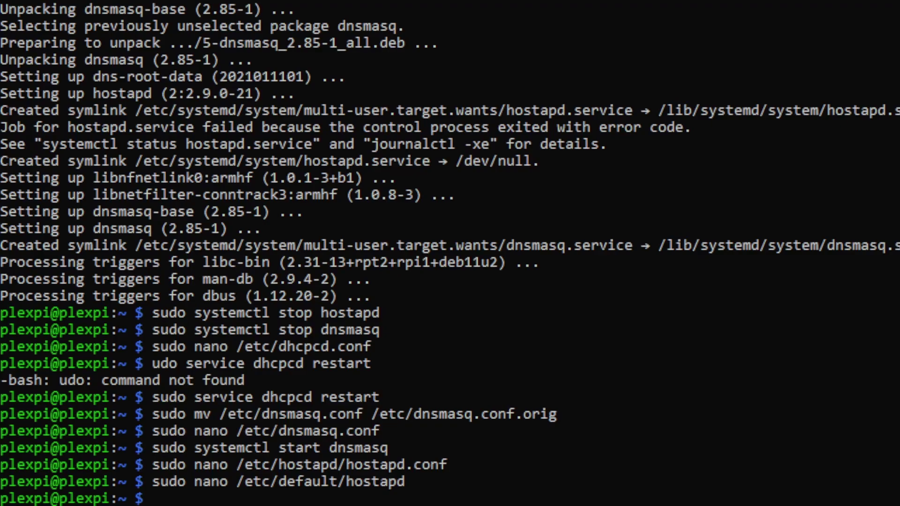
# Uncomment net.ipv4.ip_forward=1 in /etc/sysctl.conf and save the file.
pyautogui.rightClick(444, 276)
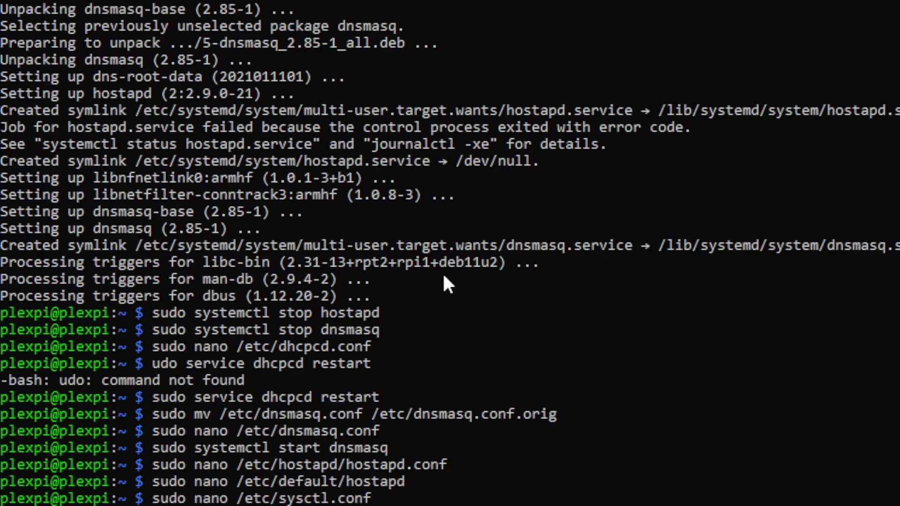
pyautogui.press('Return')
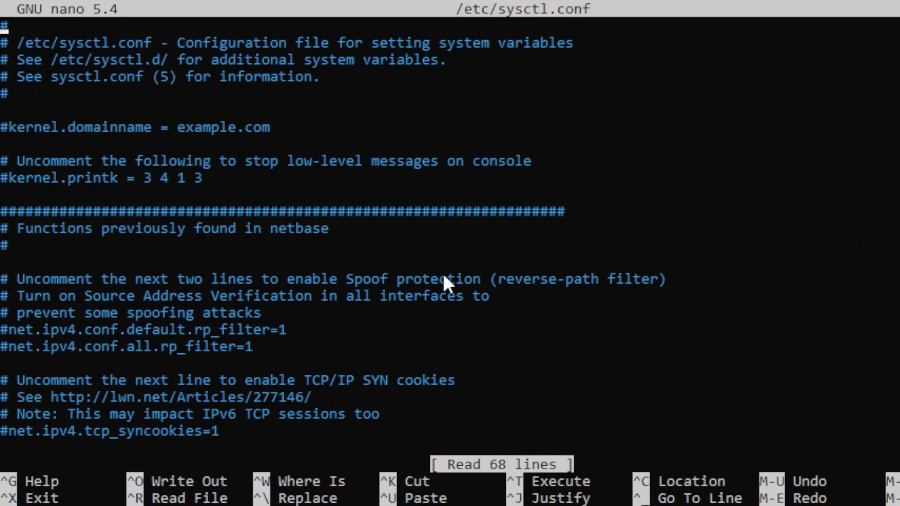
pyautogui.press('Down')
pyautogui.press('Down')
pyautogui.press('Down')
pyautogui.press('Down')
pyautogui.press('Down')
pyautogui.press('Down')
pyautogui.press('Down')
pyautogui.press('Down')
pyautogui.press('Down')
pyautogui.press('Down')
pyautogui.press('Down')
pyautogui.press('Down')
pyautogui.press('Down')
pyautogui.press('Down')
pyautogui.press('Down')
pyautogui.press('Down')
pyautogui.press('Down')
pyautogui.press('Down')
pyautogui.press('Down')
pyautogui.press('Down')
pyautogui.press('Down')
pyautogui.press('Down')
pyautogui.press('Down')
pyautogui.press('Down')
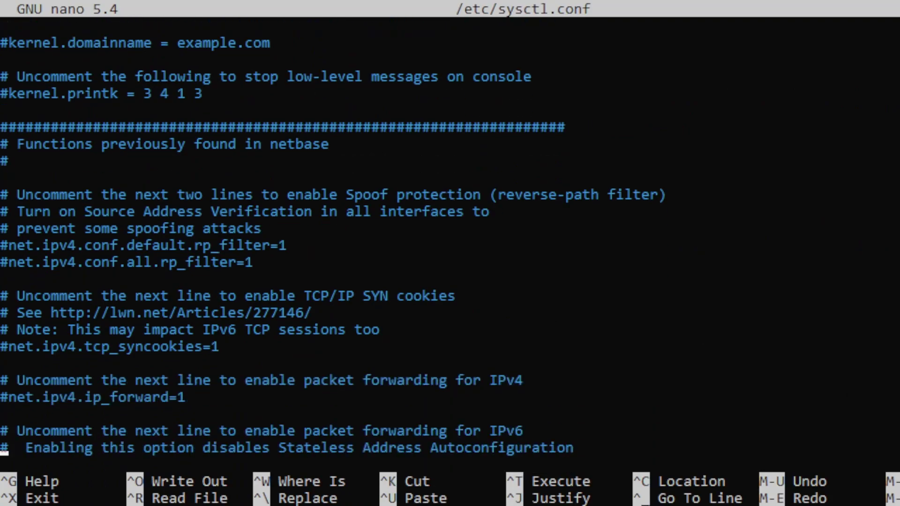
pyautogui.press('Up')
pyautogui.press('Up')
pyautogui.press('Up')
pyautogui.press('Delete')
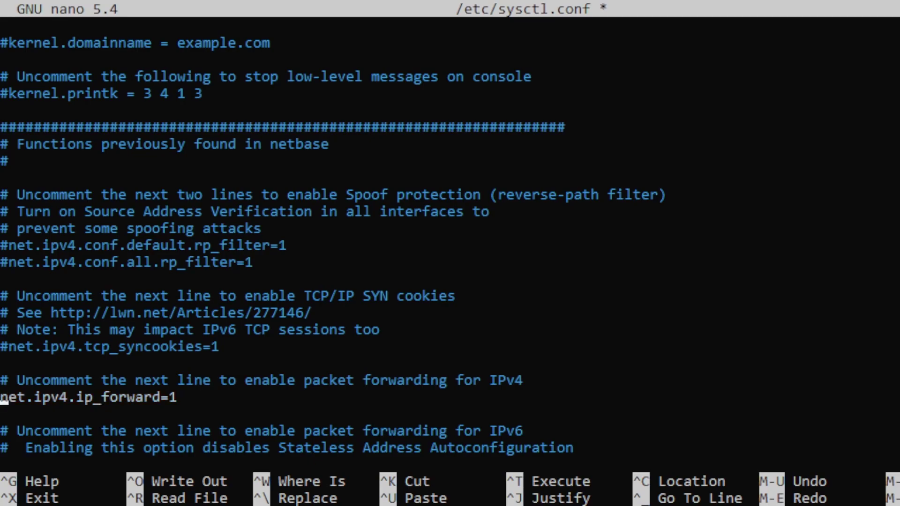
pyautogui.hotkey('ctrl', 'o')
pyautogui.press('Return')
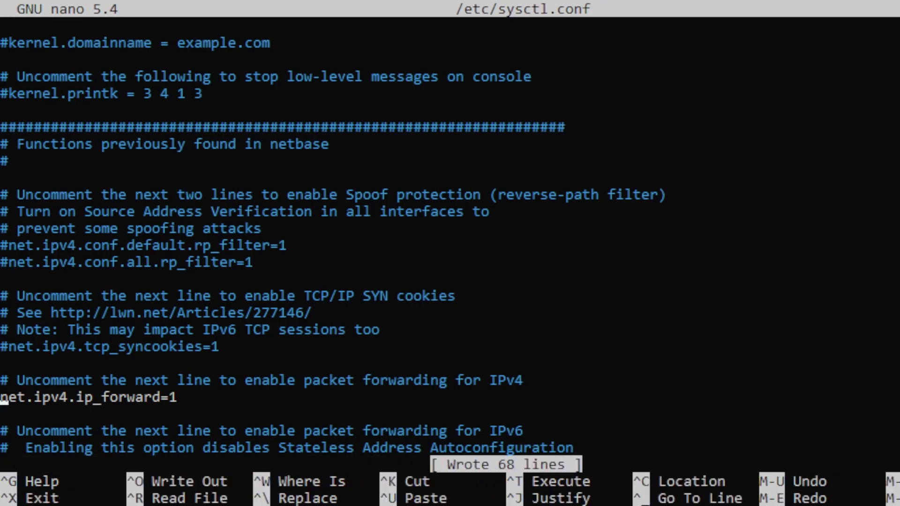
pyautogui.hotkey('ctrl', 'x')
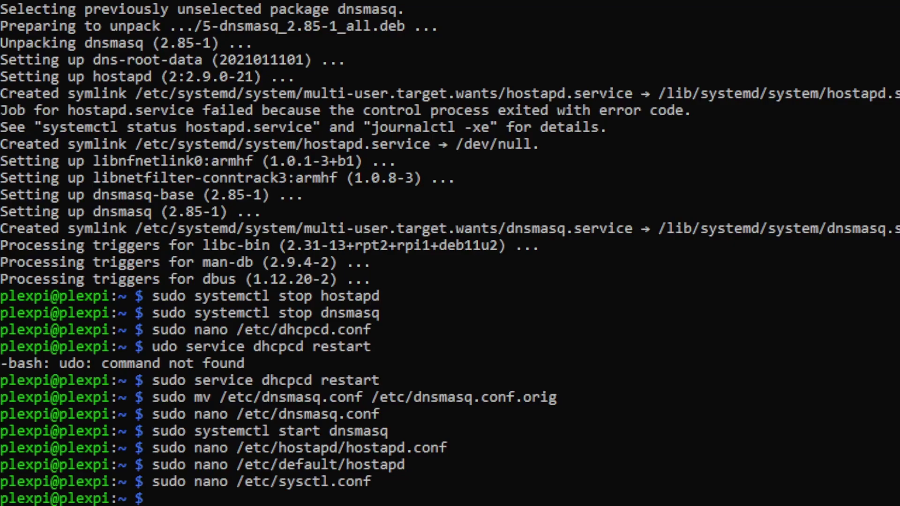
# Install the iptables package with sudo apt-get install iptables, confirming with y.
pyautogui.write('sudo apt-get install iptables')
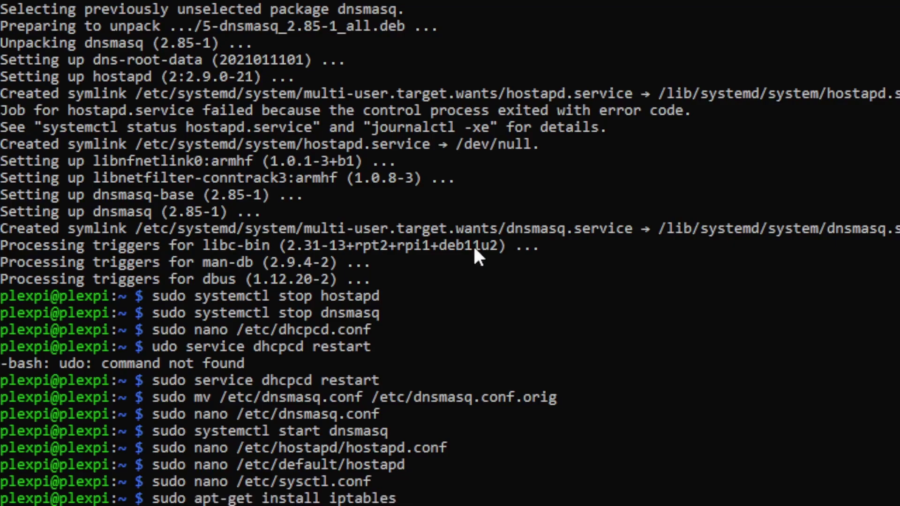
pyautogui.press('Return')
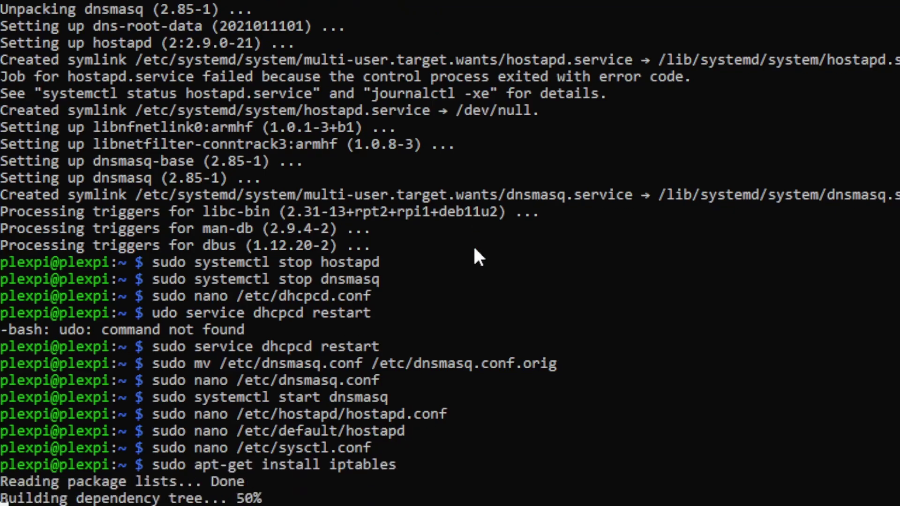
pyautogui.write('y')
pyautogui.press('Return')
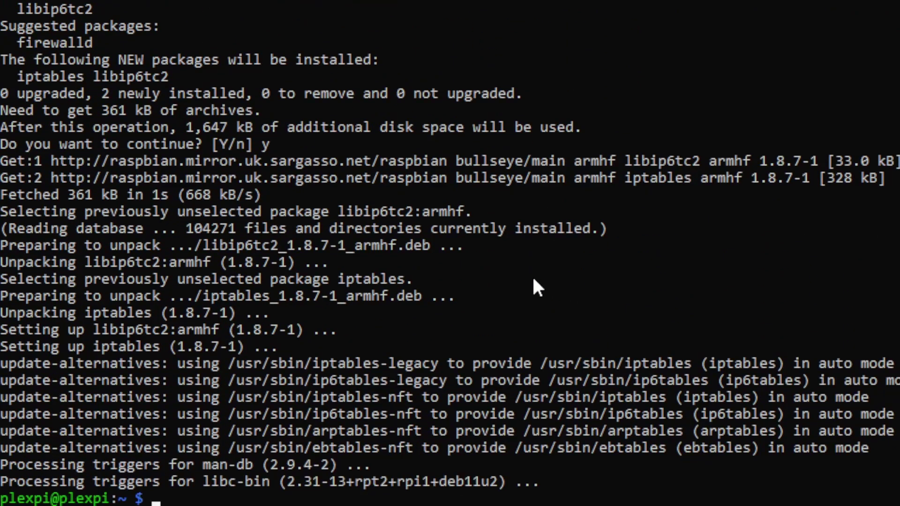
# Install iptables-persistent, agreeing to save the current IPv4 rules.
pyautogui.rightClick(533, 279)
pyautogui.press('Return')
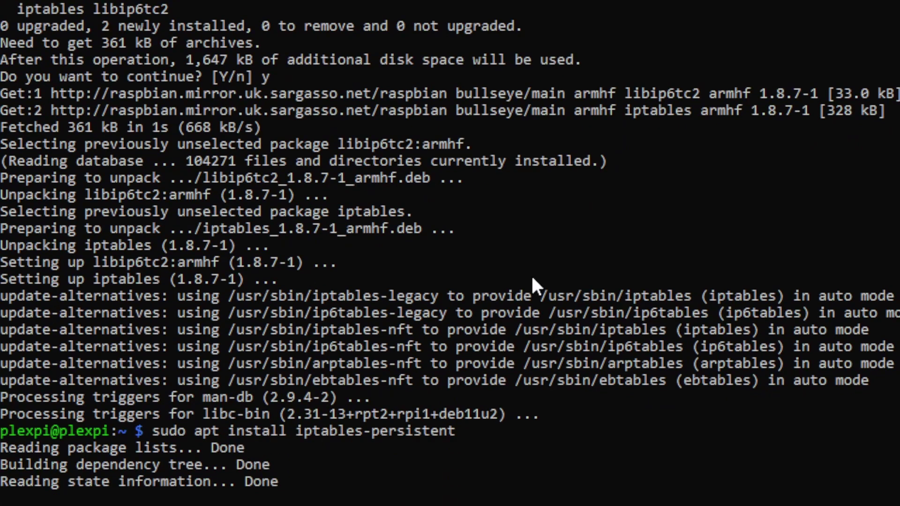
pyautogui.write('y')
pyautogui.press('Return')
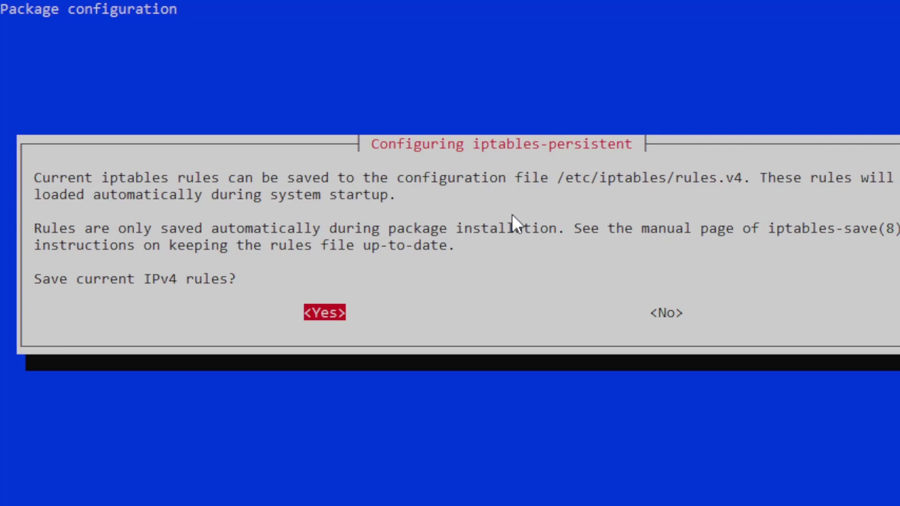
pyautogui.press('Return')
pyautogui.press('Return')
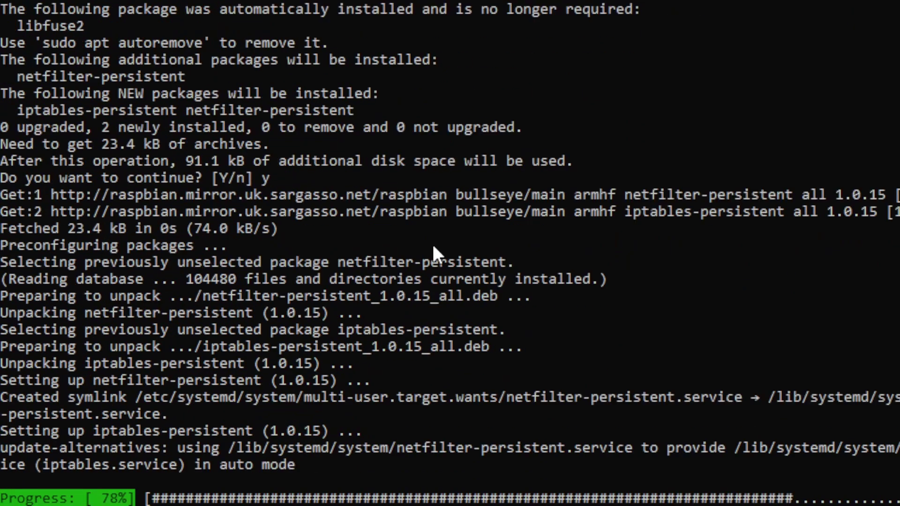
# Add an iptables MASQUERADE rule for eth0 and save it with netfilter-persistent.
pyautogui.hotkey('ctrl', 'v')
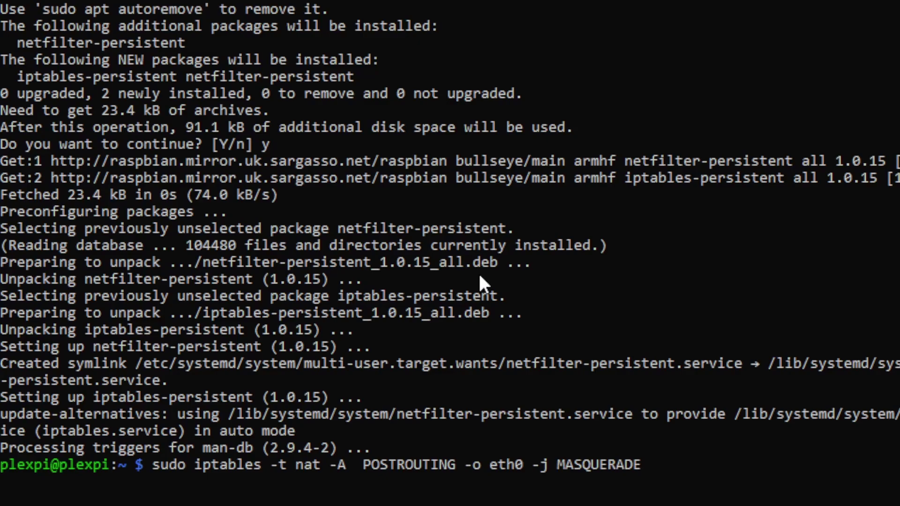
pyautogui.press('Return')
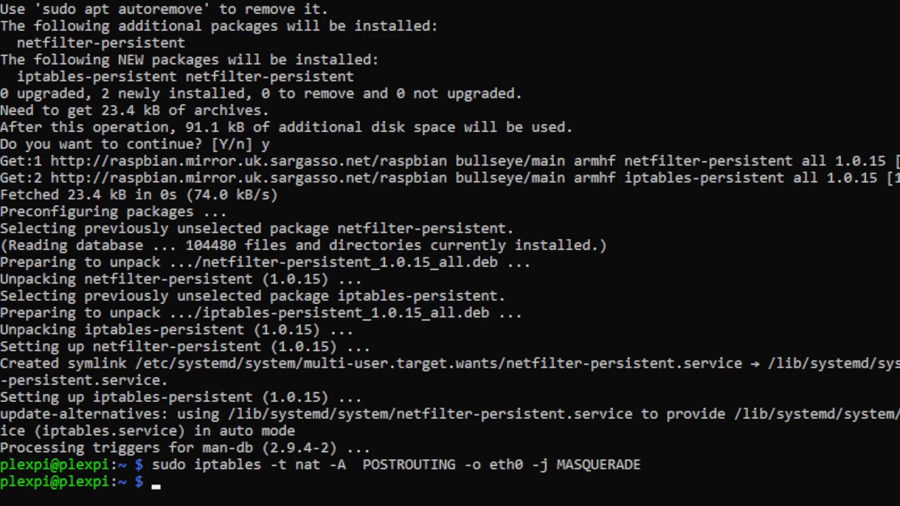
pyautogui.hotkey('ctrl', 'v')
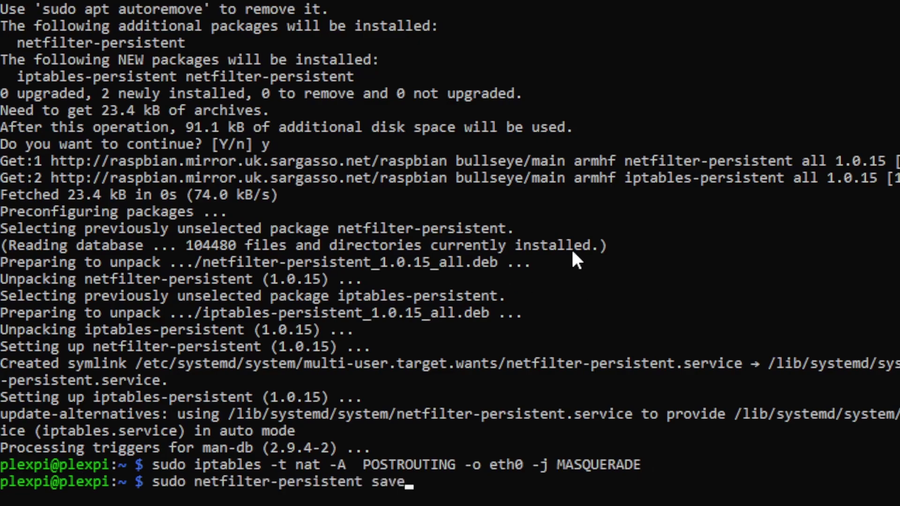
pyautogui.press('Return')
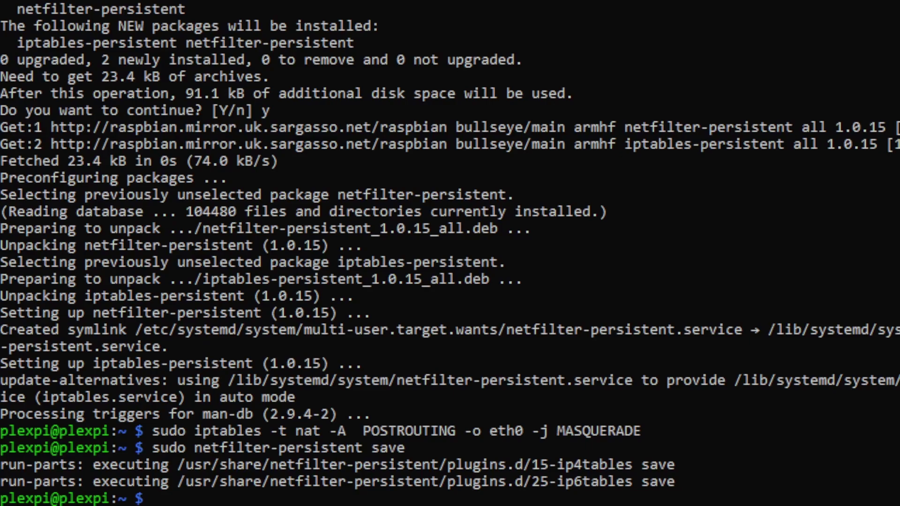
# Unblock Wi-Fi with rfkill and reboot the Pi.
pyautogui.hotkey('ctrl', 'v')
pyautogui.press('Return')
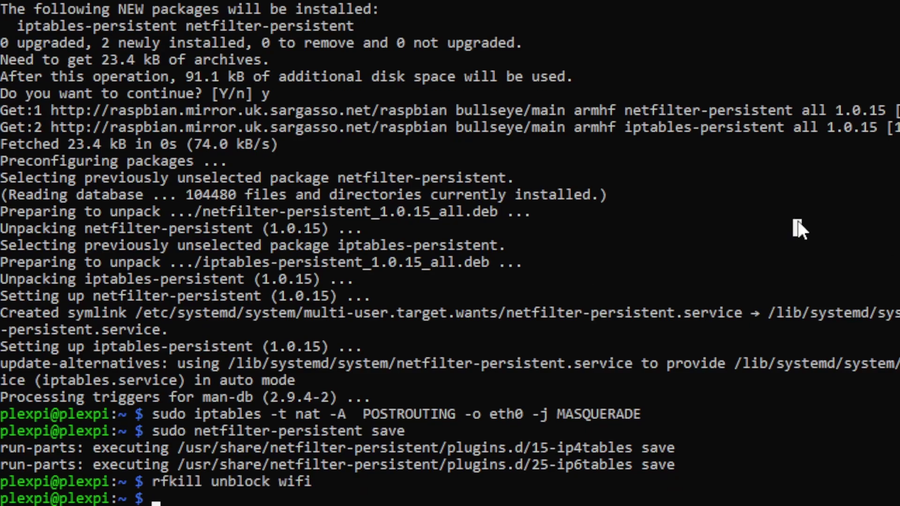
pyautogui.write('sudo reboot')
pyautogui.press('Return')
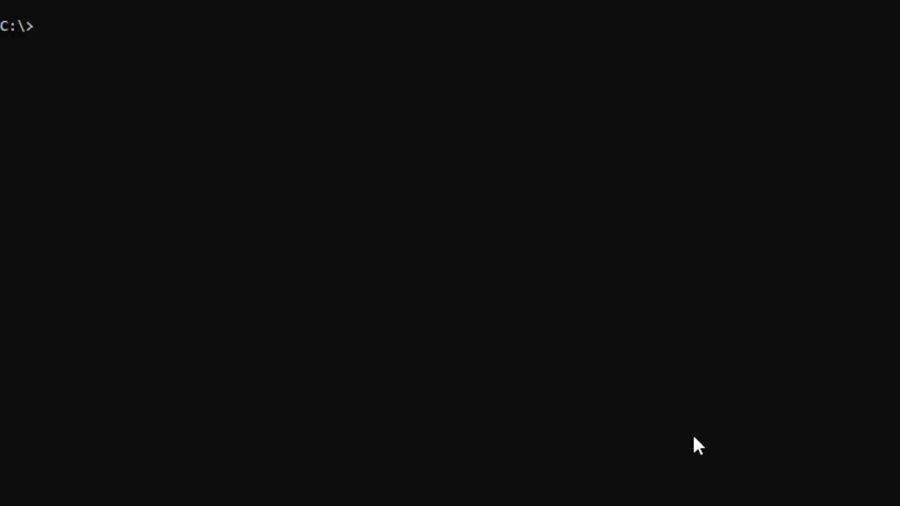
# SSH into the Pi at 192.168.0.78 as plexpi and log in with the account password.
pyautogui.write('ssh plexpi')
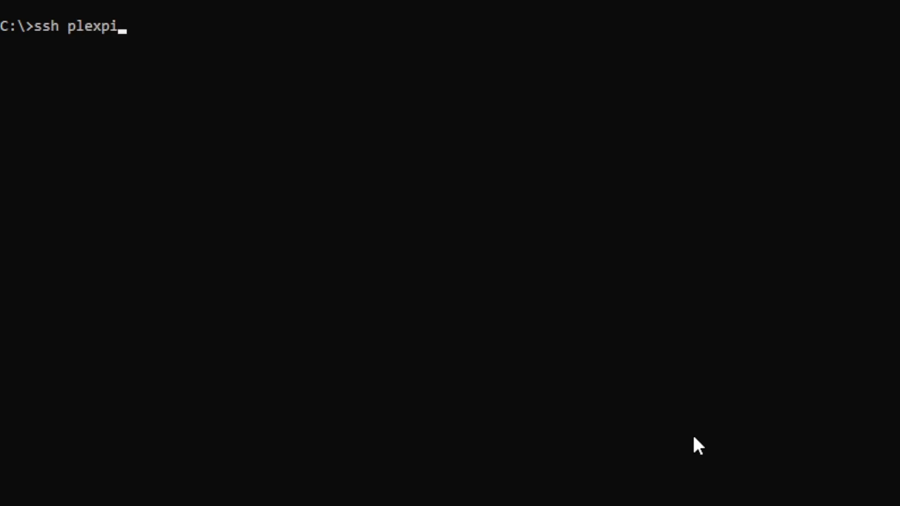
pyautogui.write('@192.168')
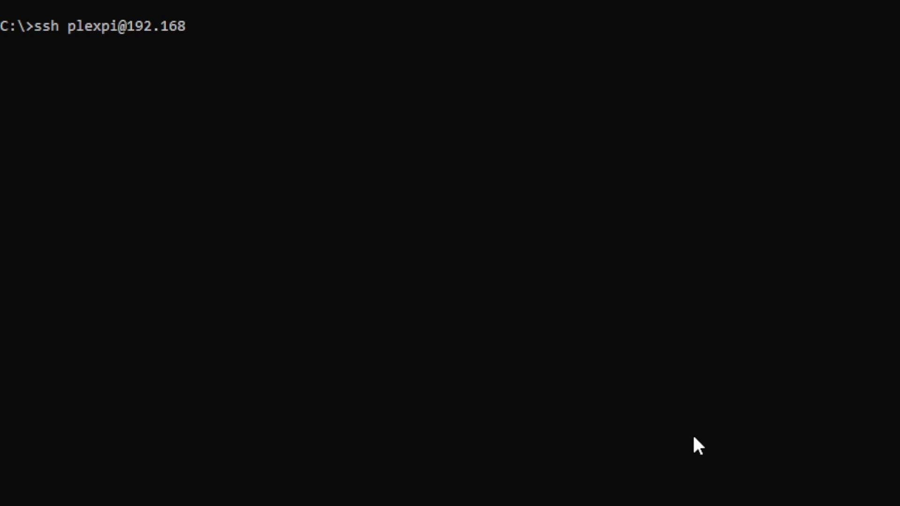
pyautogui.write('.0.78')
pyautogui.press('Return')
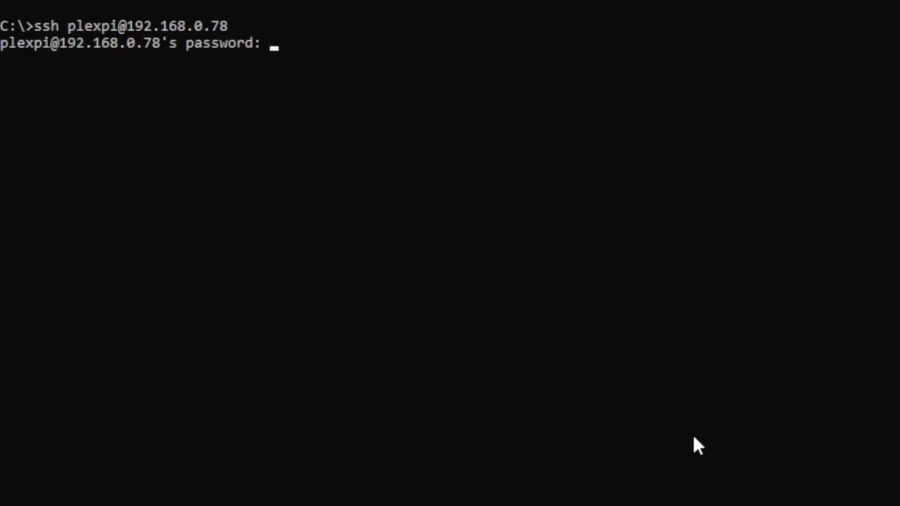
pyautogui.press('Return')
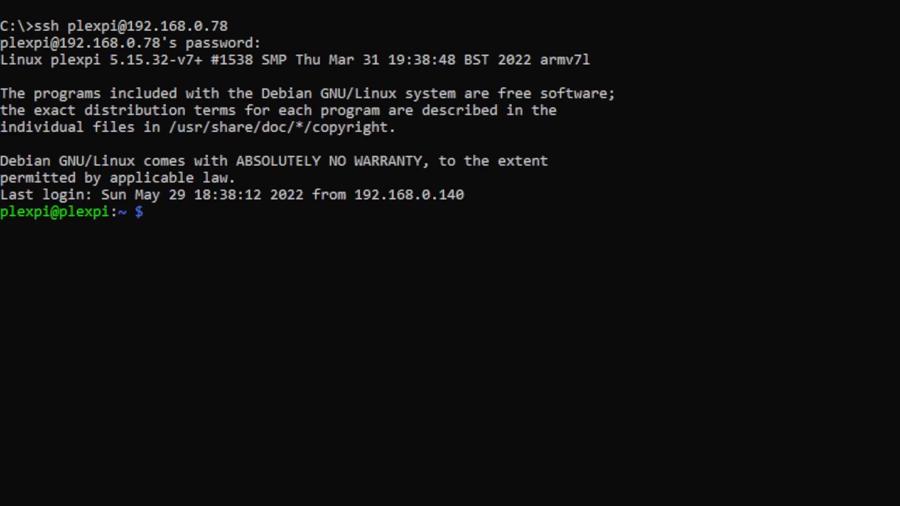
# Unmask, enable and start the hostapd access point service, then reboot the Pi with sudo reboot.
pyautogui.hotkey('ctrl', 'v')
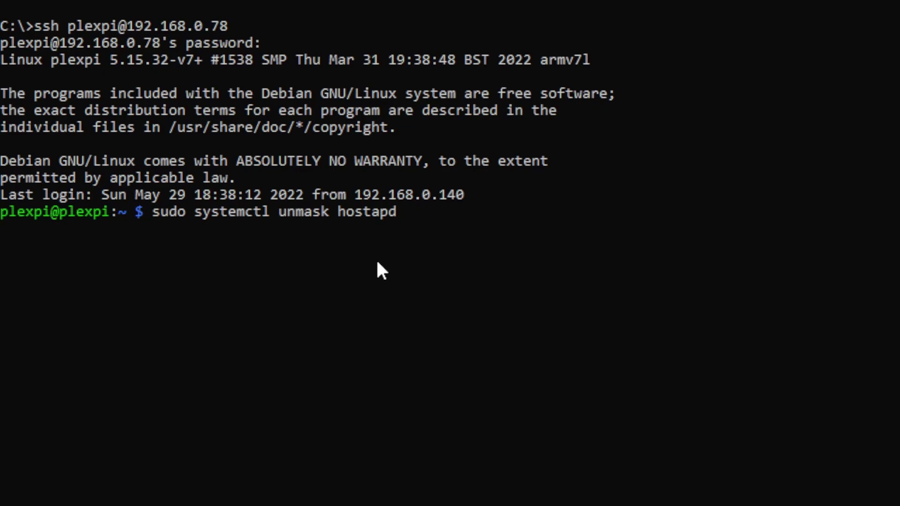
pyautogui.press('Return')
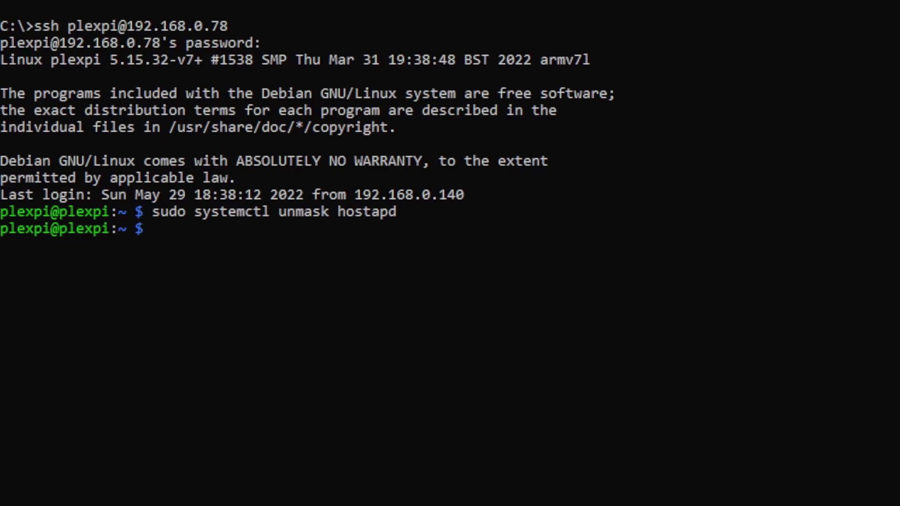
pyautogui.rightClick(525, 202)
pyautogui.press('Return')
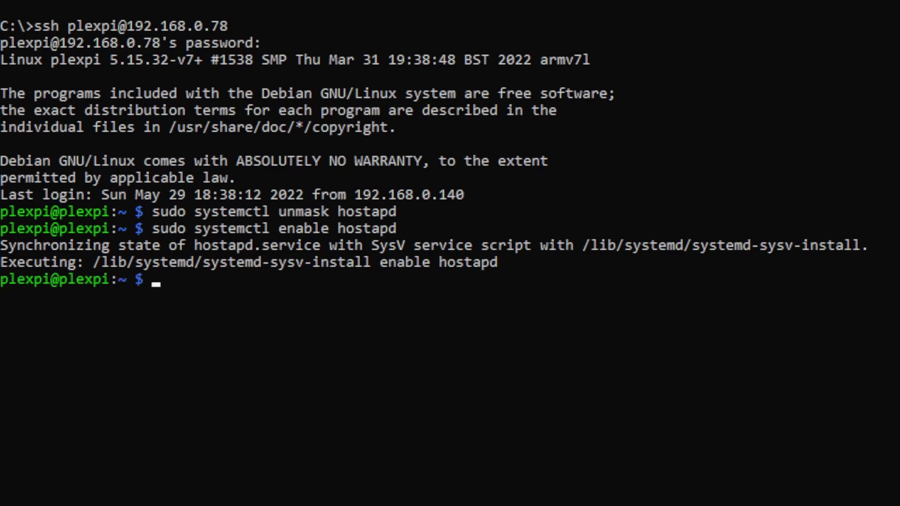
pyautogui.rightClick(416, 169)
pyautogui.press('Return')
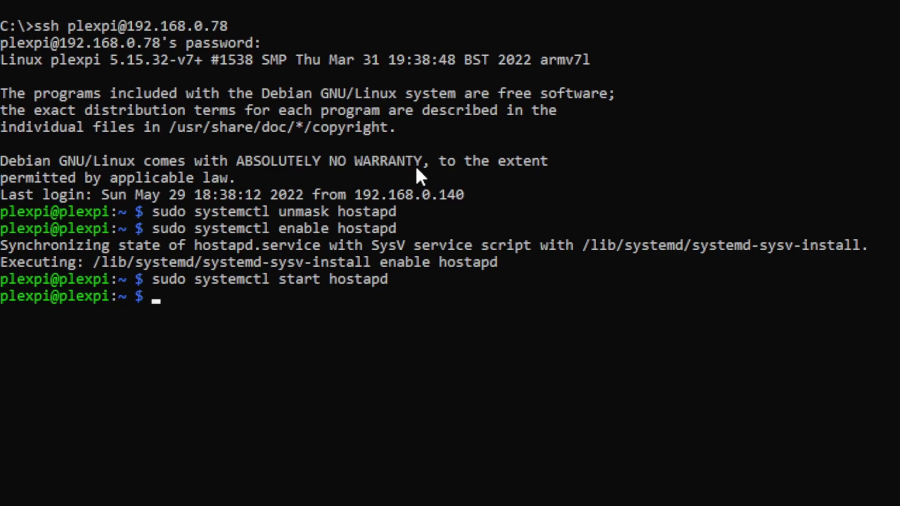
pyautogui.write('sudo reboot')
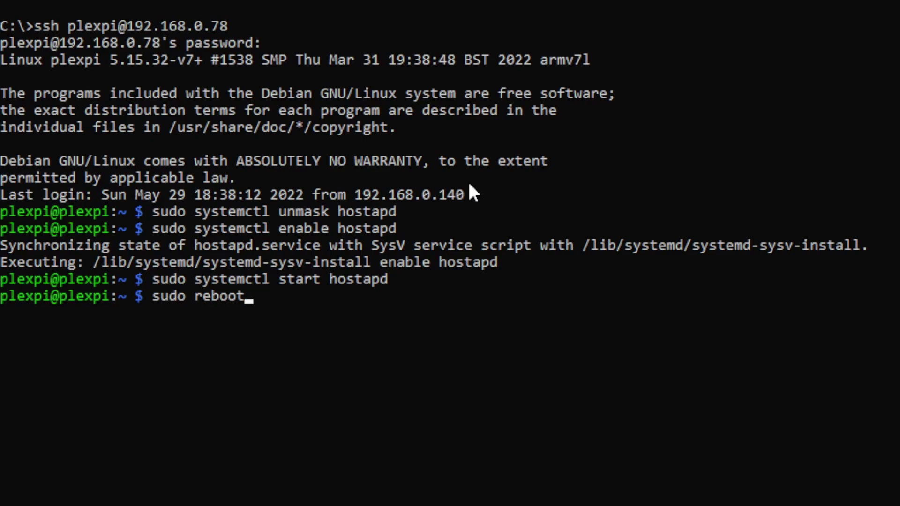
pyautogui.press('Return')
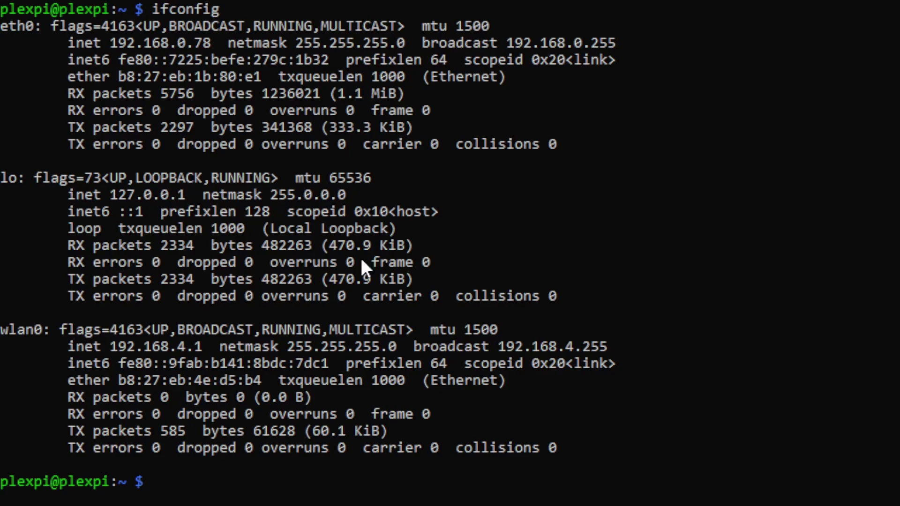
# Enter the command sudo mkdir -p /mnt/media at the plexpi prompt.
pyautogui.write('sudo mkdir -p /mnt/media')
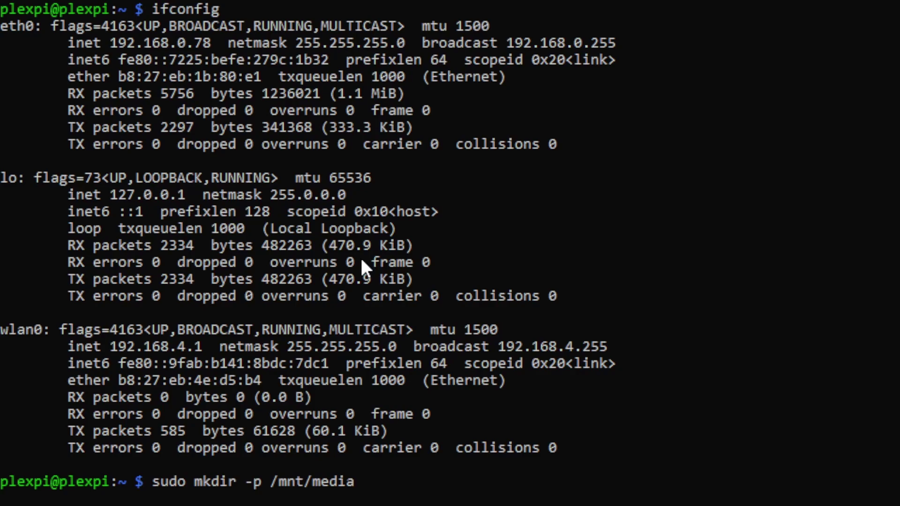
# Create /mnt/media and make plexpi:plexpi its owner with chown -R.
pyautogui.press('Return')
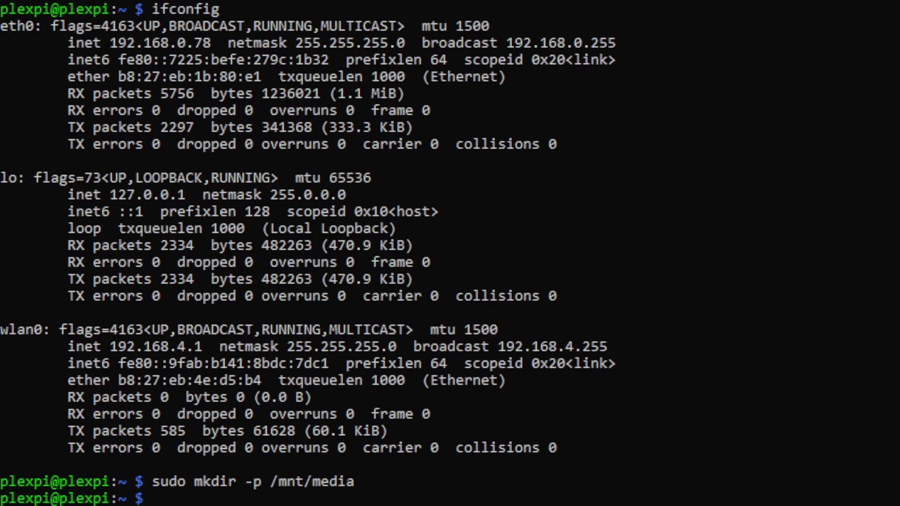
pyautogui.rightClick(414, 213)
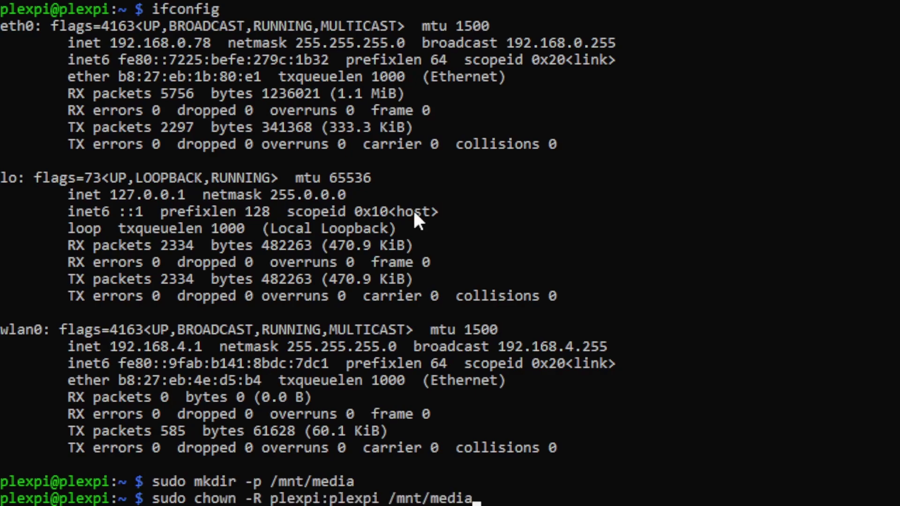
pyautogui.press('Return')
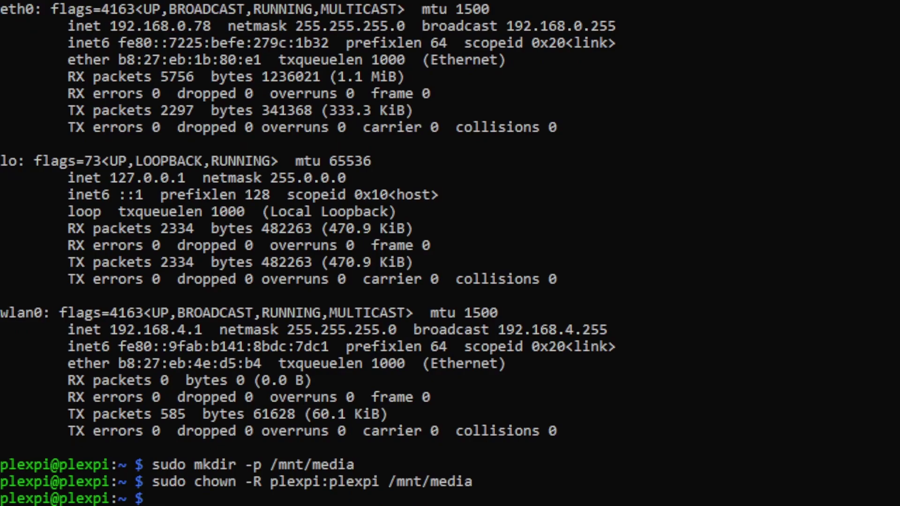
# List mounted drives with df -h and show /dev/sda1's UUID and NTFS type with blkid.
pyautogui.write('df -h')
pyautogui.press('Return')
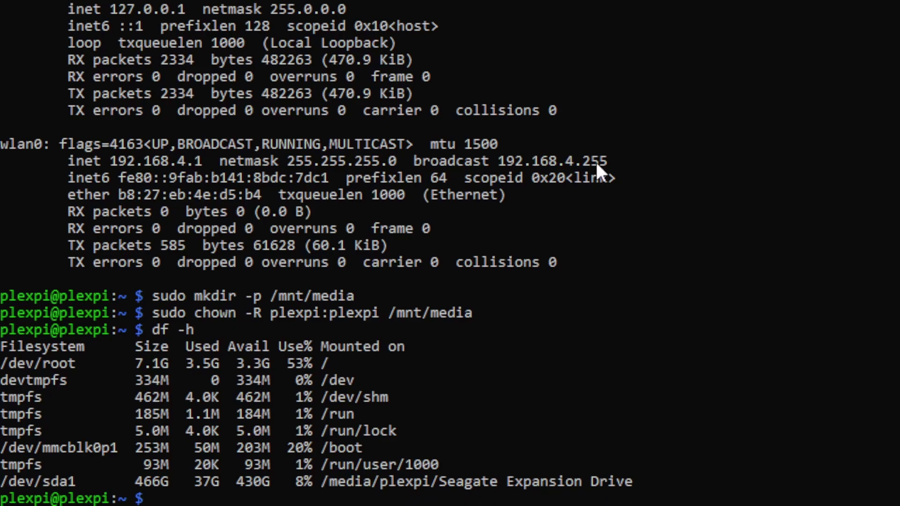
pyautogui.write('sudo blkid /dev/sda1')
pyautogui.press('Return')
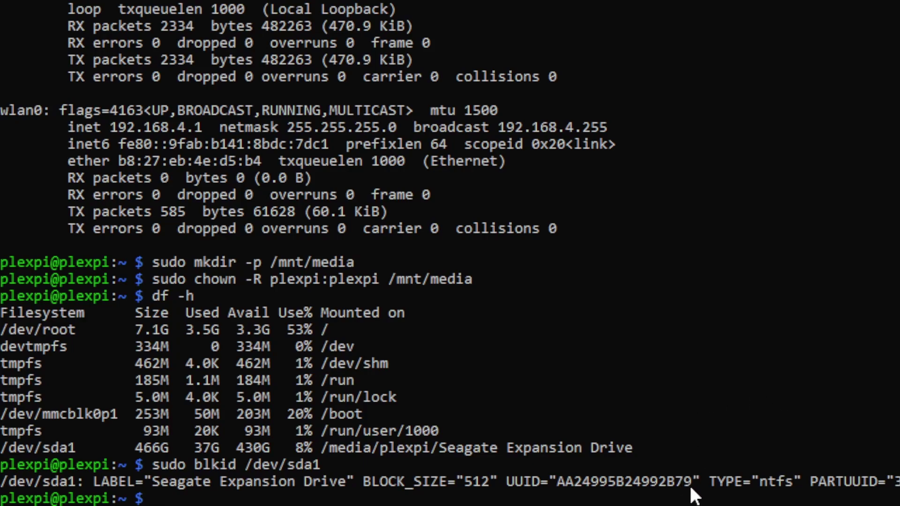
# Copy the Seagate drive's UUID, then clear the pasted copy from the prompt.
pyautogui.moveTo(689, 483); pyautogui.dragTo(561, 482)
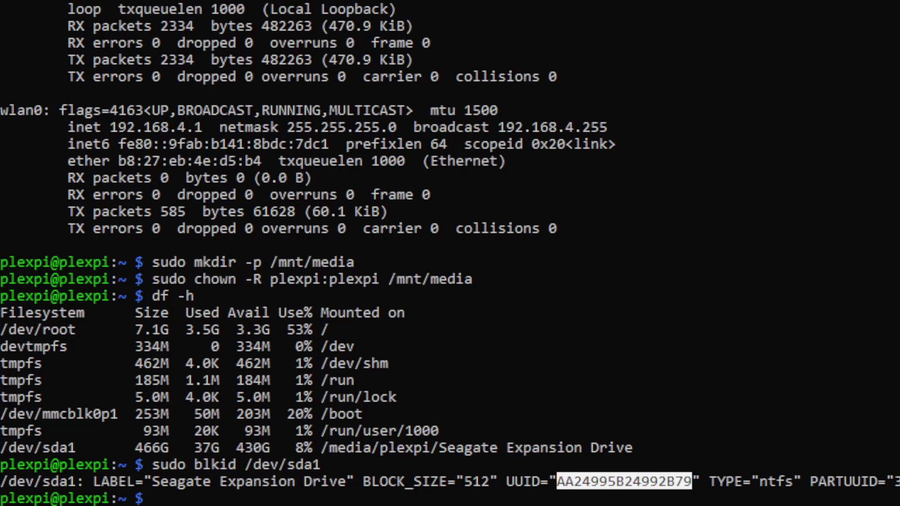
pyautogui.rightClick(586, 246)
pyautogui.rightClick(586, 246)
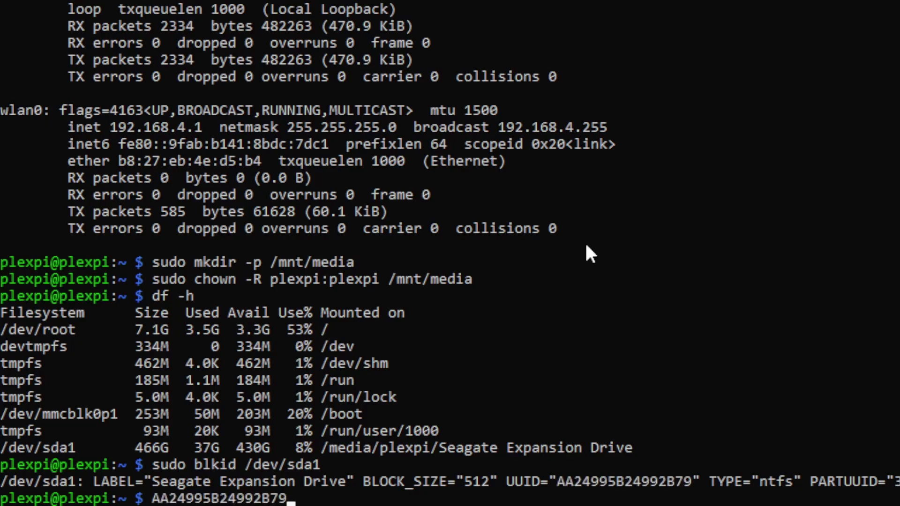
pyautogui.press('BackSpace')
pyautogui.press('BackSpace')
pyautogui.press('BackSpace')
pyautogui.press('BackSpace')
pyautogui.press('BackSpace')
pyautogui.press('BackSpace')
pyautogui.press('BackSpace')
pyautogui.press('BackSpace')
pyautogui.press('BackSpace')
pyautogui.press('BackSpace')
pyautogui.press('BackSpace')
pyautogui.press('BackSpace')
pyautogui.press('BackSpace')
pyautogui.press('BackSpace')
pyautogui.press('BackSpace')
pyautogui.press('BackSpace')
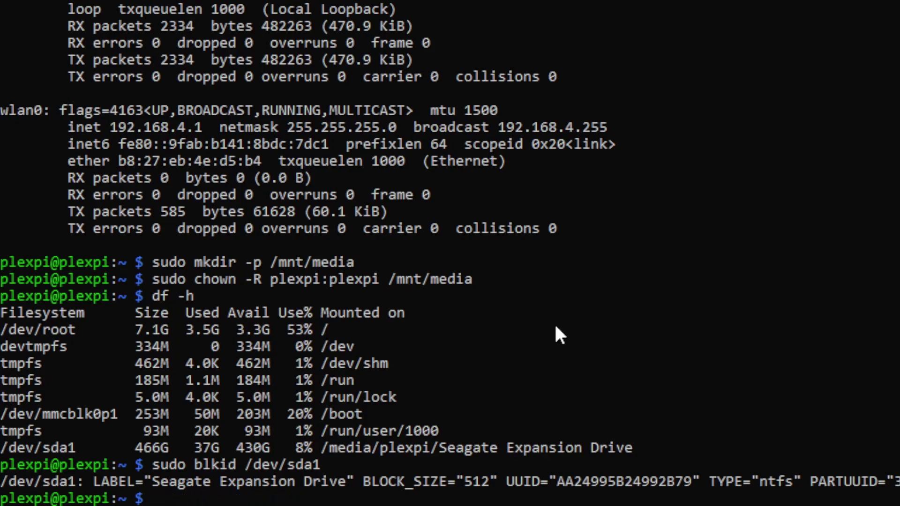
# Add an ntfs mount line for the drive's UUID at /mnt/media to /etc/fstab in nano and save.
pyautogui.write('sudo nano /etc/fstab')
pyautogui.press('Return')
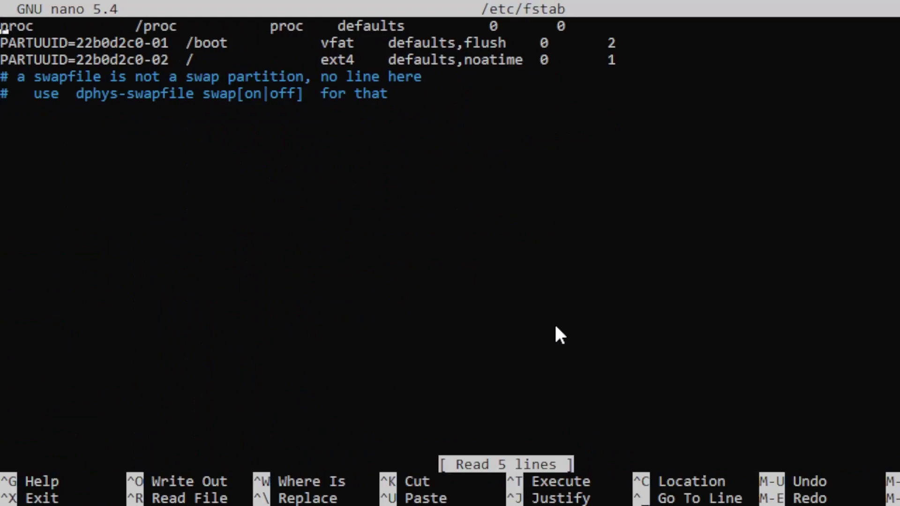
pyautogui.press('Down')
pyautogui.press('Down')
pyautogui.press('Down')
pyautogui.press('Down')
pyautogui.press('Down')
pyautogui.write('UUID=AA24995B24992B79 /mnt/media ntfs  defaults,auto,users,rw,nofail,umask=000 0 0')
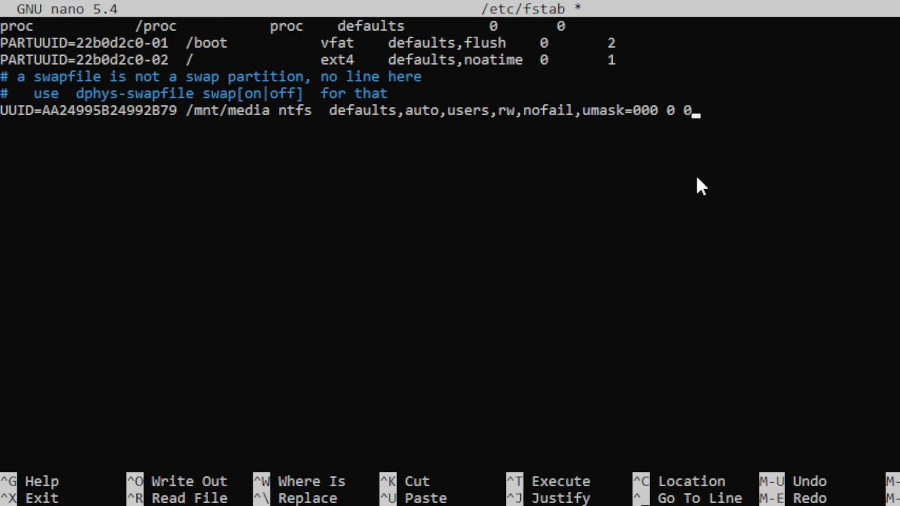
pyautogui.hotkey('ctrl', 'o')
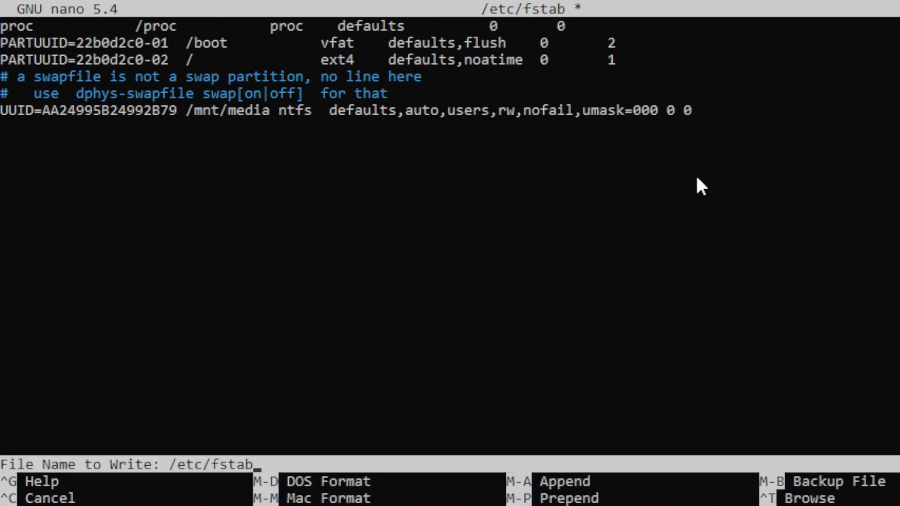
pyautogui.press('Return')
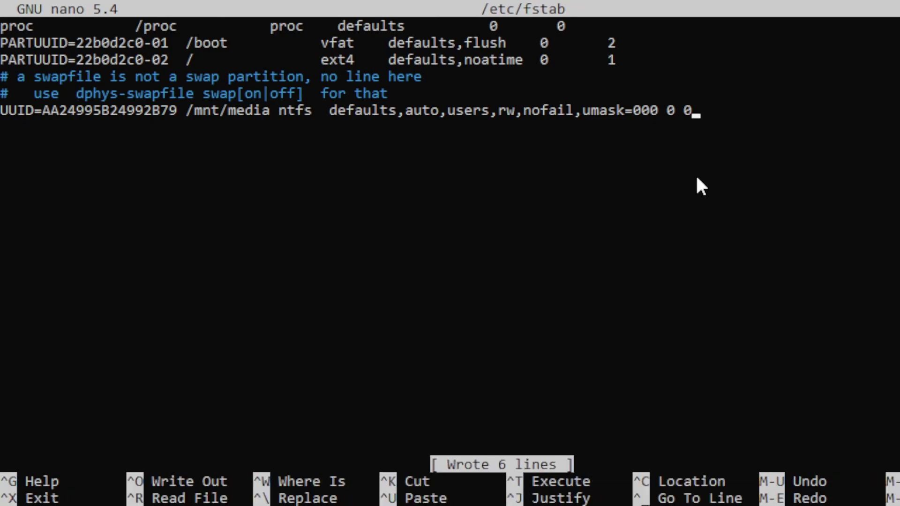
pyautogui.hotkey('ctrl', 'x')
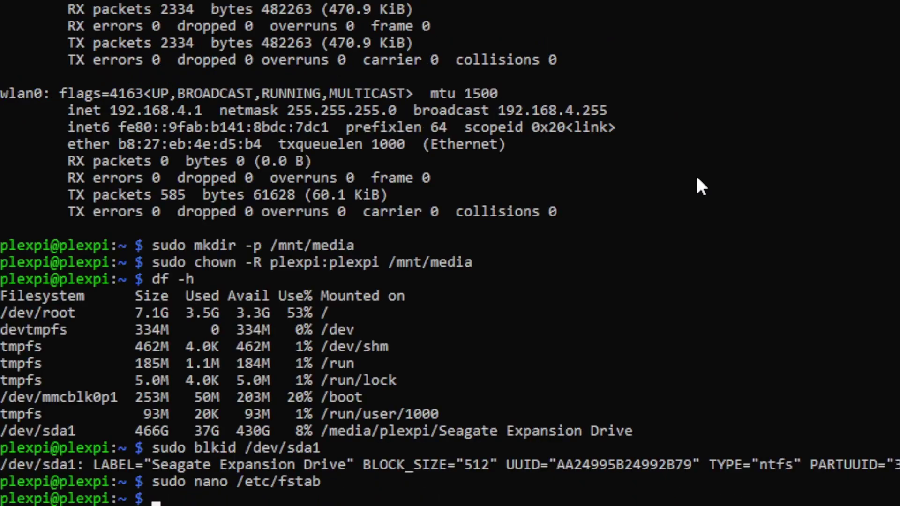
# Reboot the Pi and check the plexmediaserver service status with systemctl.
pyautogui.write('sudo reboot')
pyautogui.press('Return')
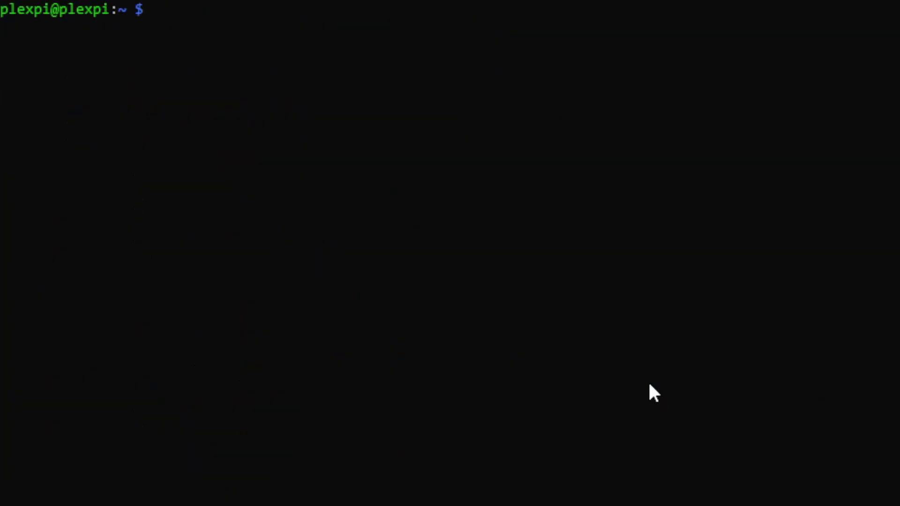
pyautogui.write('sudo systemctl status pl')
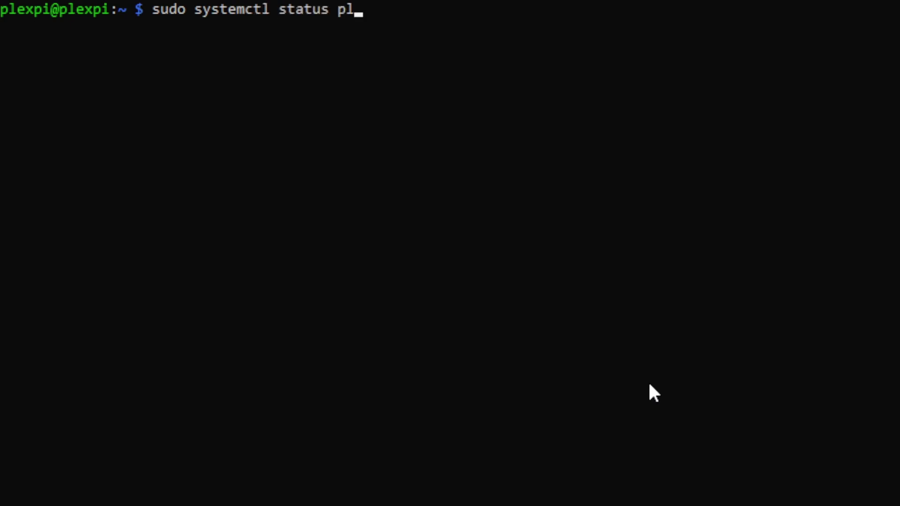
pyautogui.write('exmediaser')
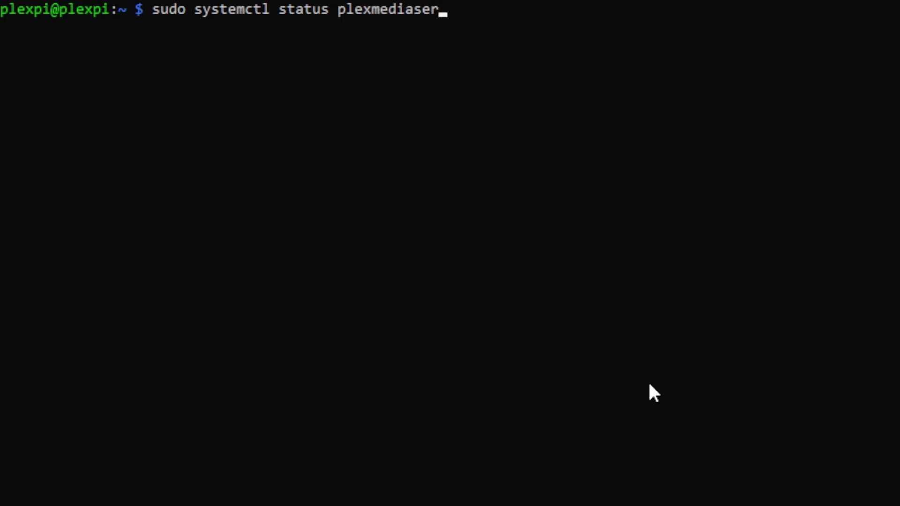
pyautogui.write('ve')
pyautogui.press('Return')
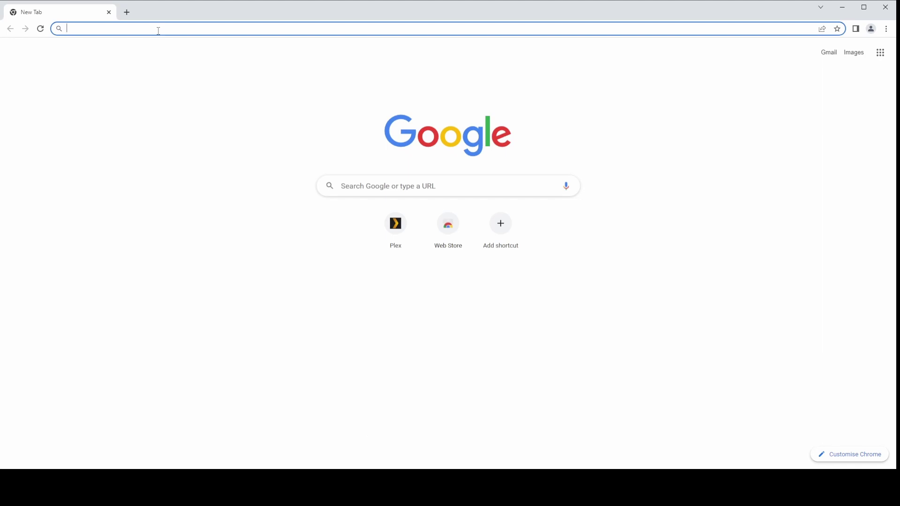
# Load Plex Web at 192.168.0.78:32400/web and open Add Library for the PLEXPI server.
pyautogui.write('192.168.0.')
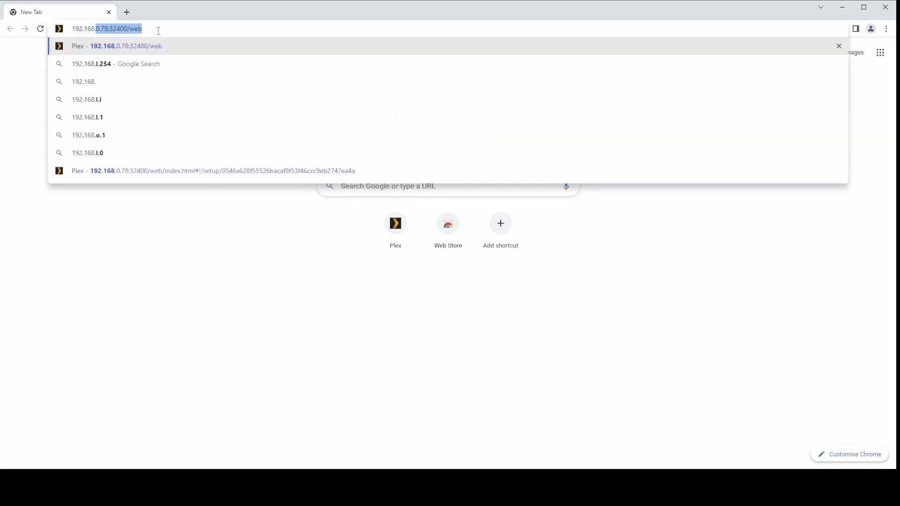
pyautogui.write('78')
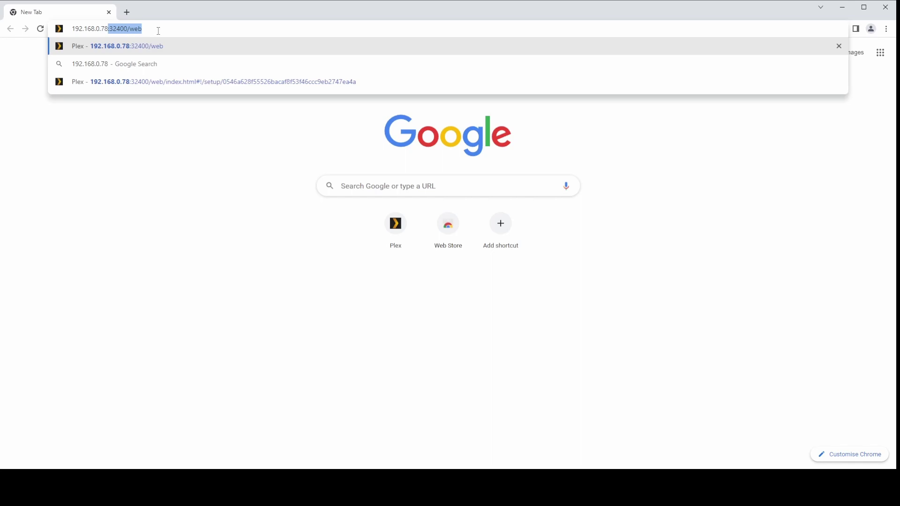
pyautogui.write(':32400')
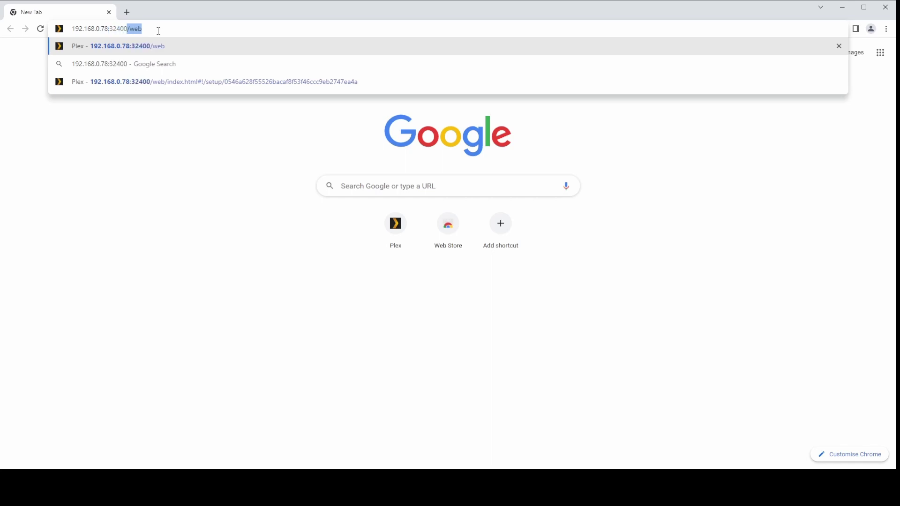
pyautogui.write('/web')
pyautogui.press('Return')
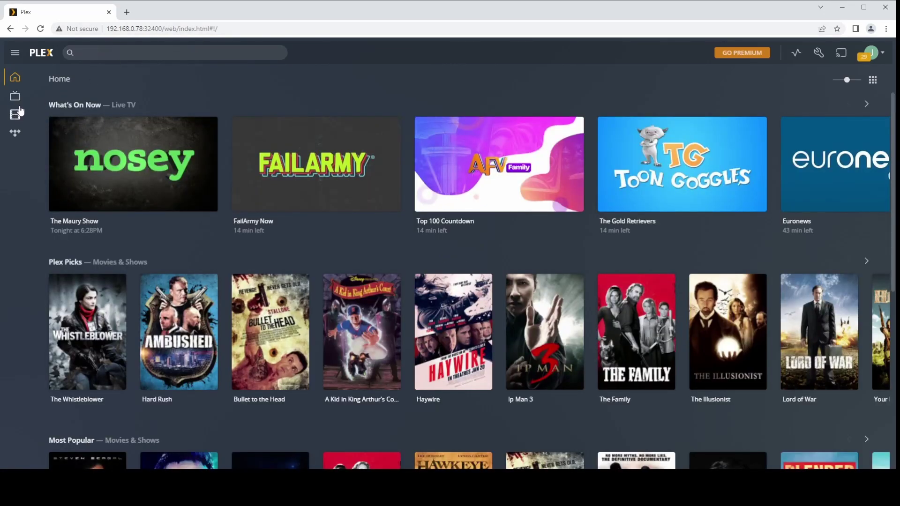
pyautogui.moveTo(19, 115)
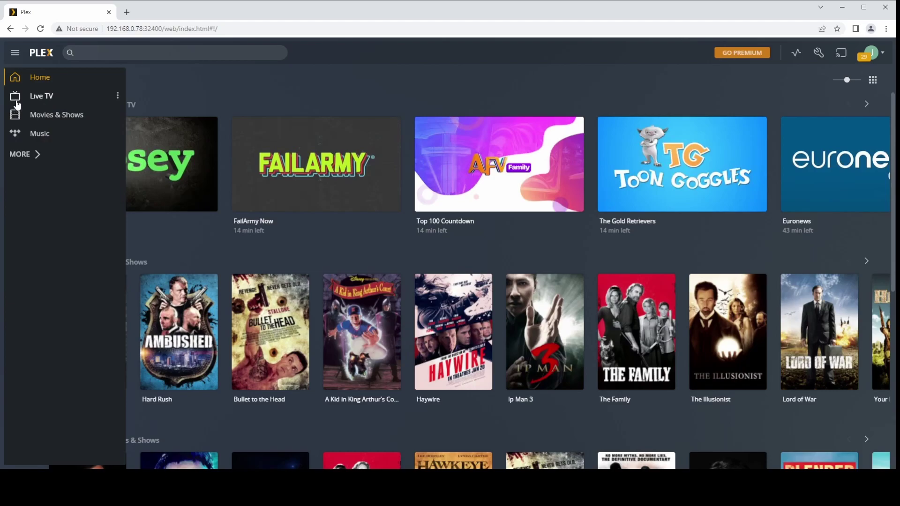
pyautogui.click(30, 153)
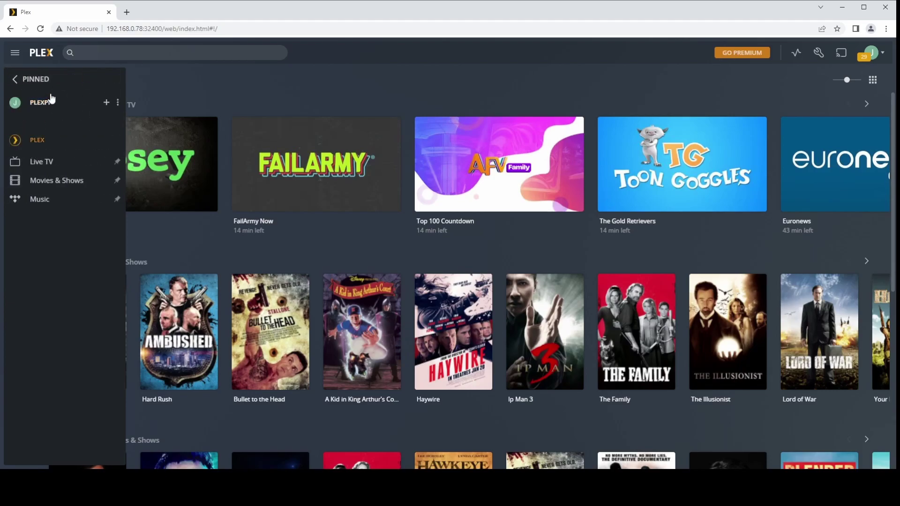
pyautogui.click(107, 103)
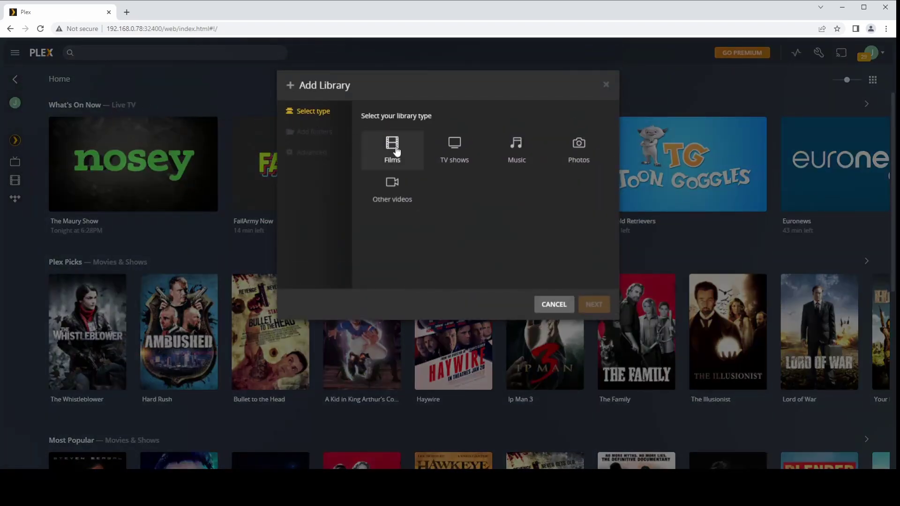
# Choose the Films library type, add the folder /mnt/media/Media/Films, and create the library.
pyautogui.click(396, 150)
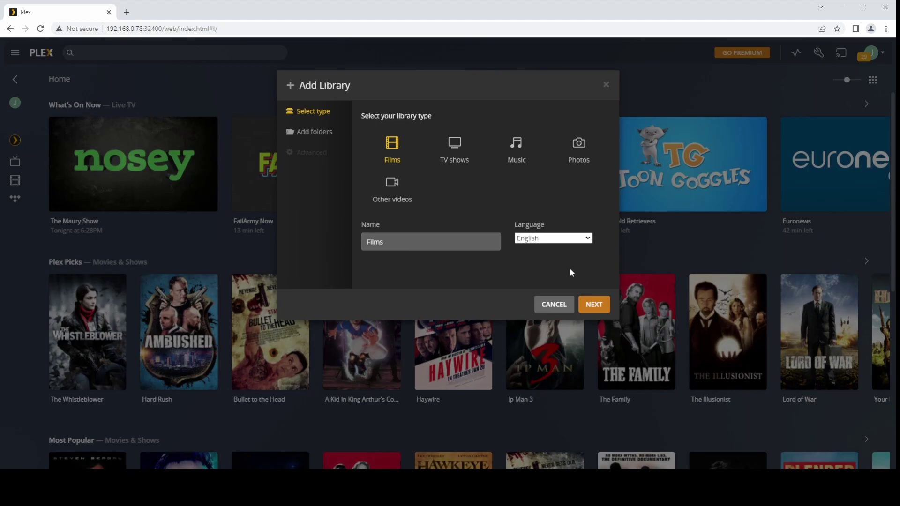
pyautogui.click(593, 304)
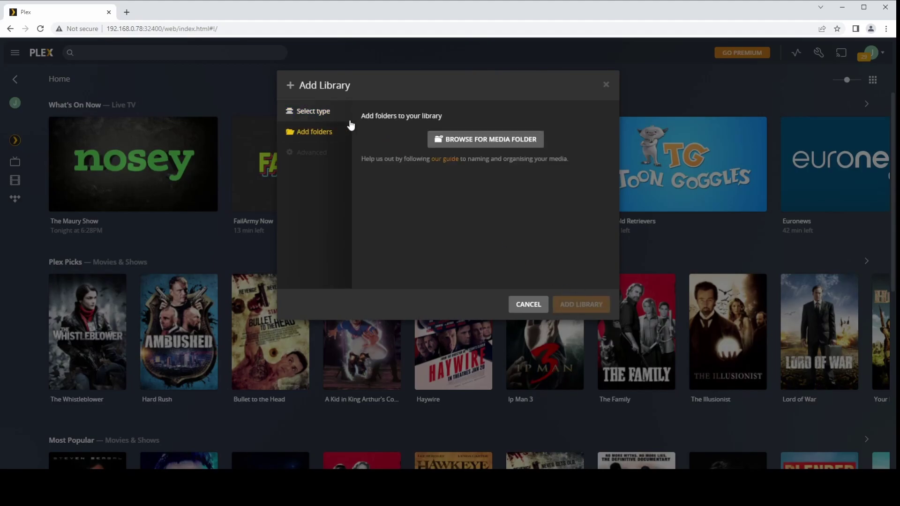
pyautogui.click(482, 140)
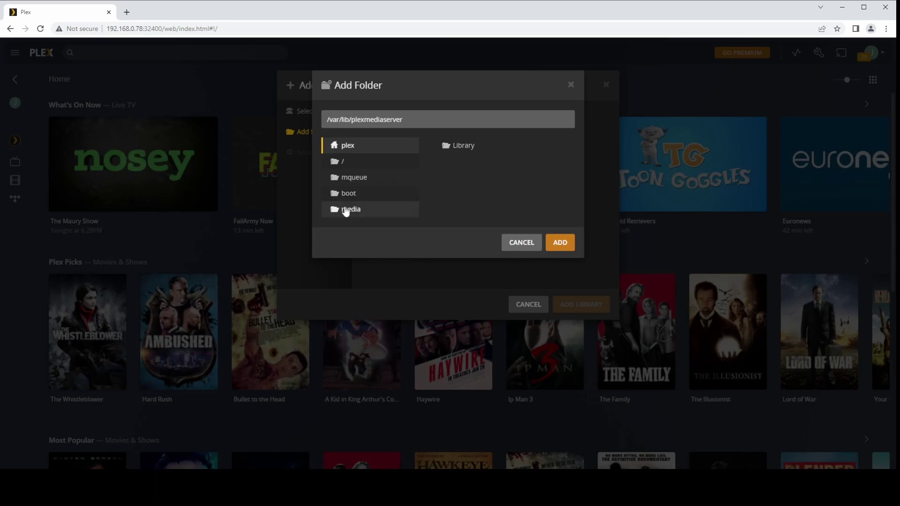
pyautogui.click(349, 212)
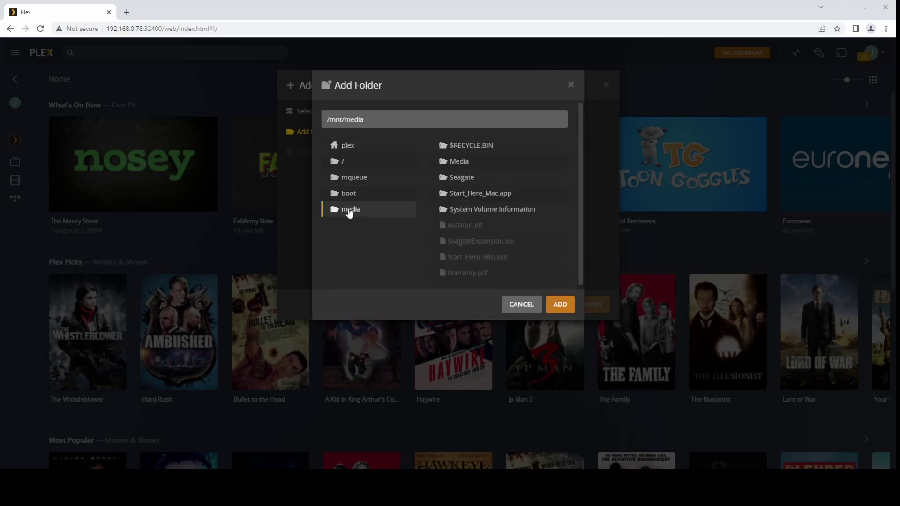
pyautogui.click(469, 166)
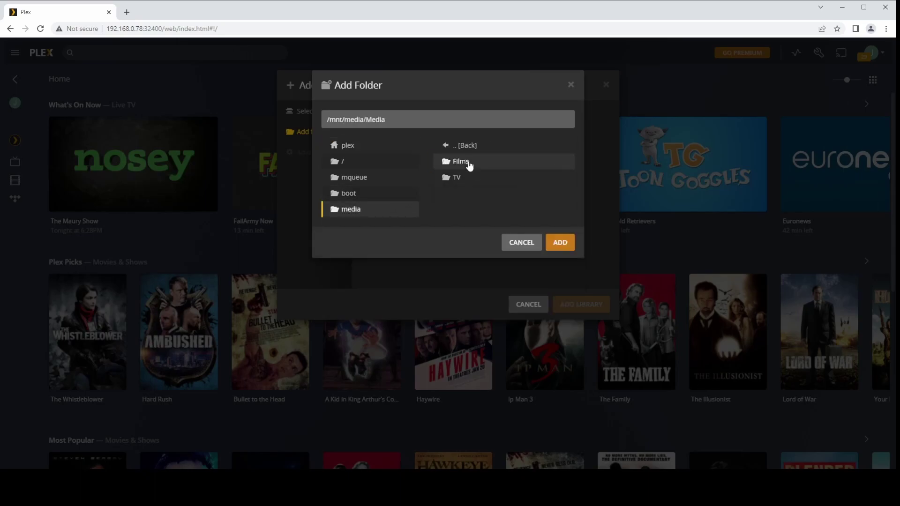
pyautogui.click(469, 166)
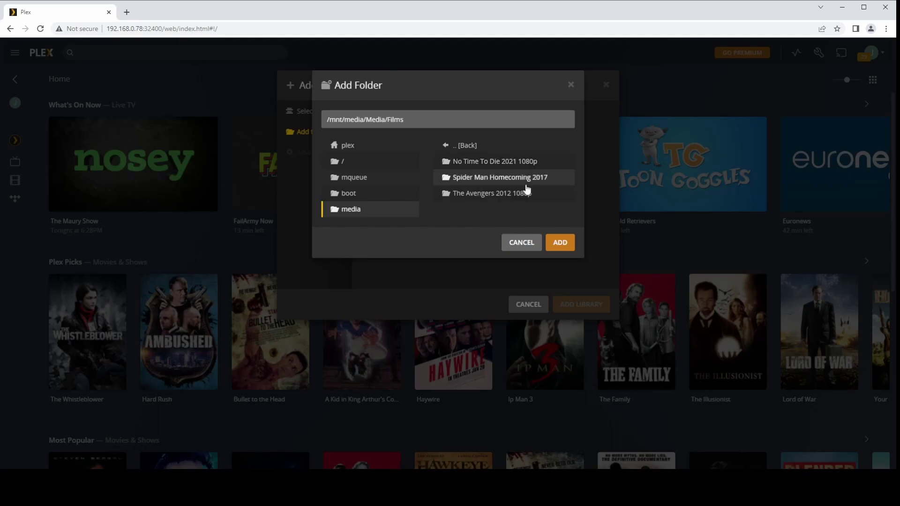
pyautogui.click(561, 241)
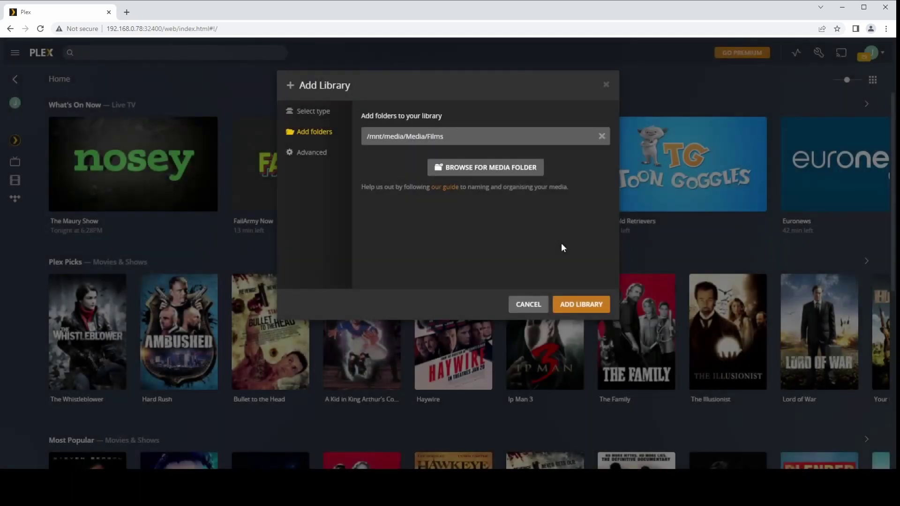
pyautogui.click(584, 306)
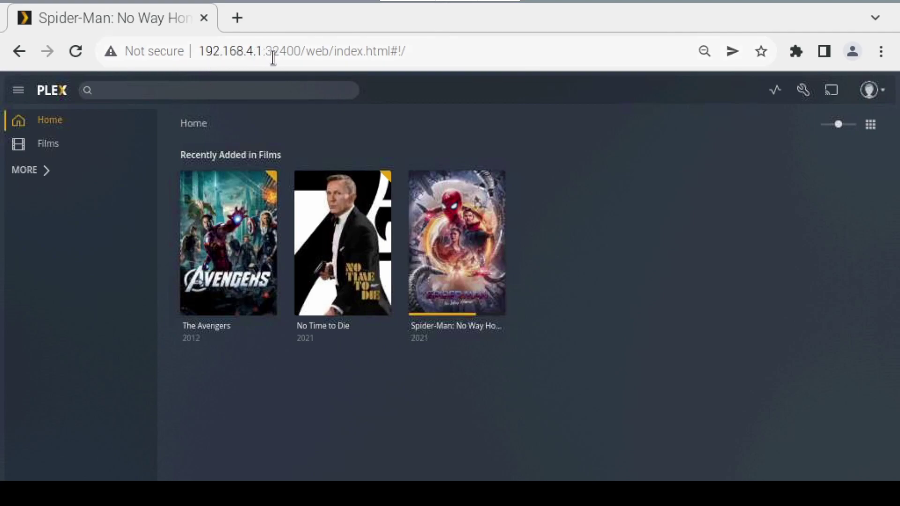
# In advanced Network settings, add 192.168.4.1/24 to the networks allowed without auth and save.
pyautogui.click(802, 91)
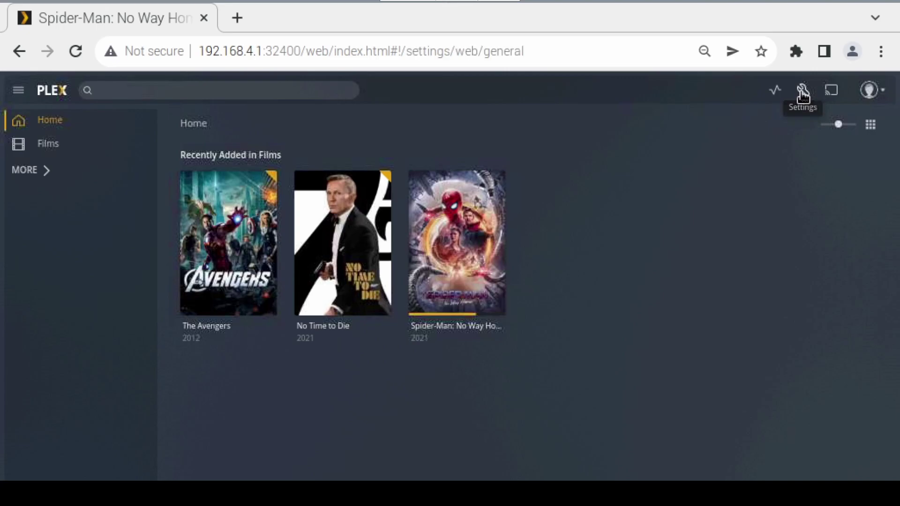
pyautogui.scroll(-3, 84, 247)
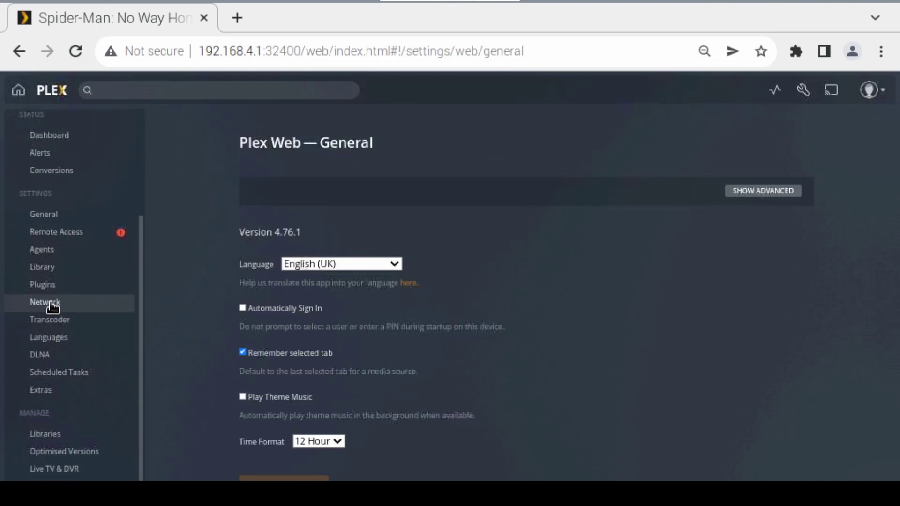
pyautogui.click(53, 306)
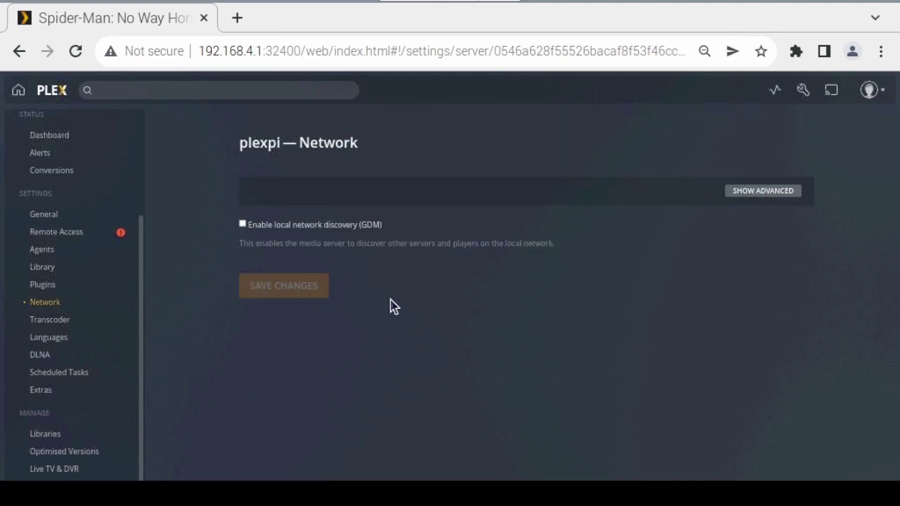
pyautogui.click(789, 196)
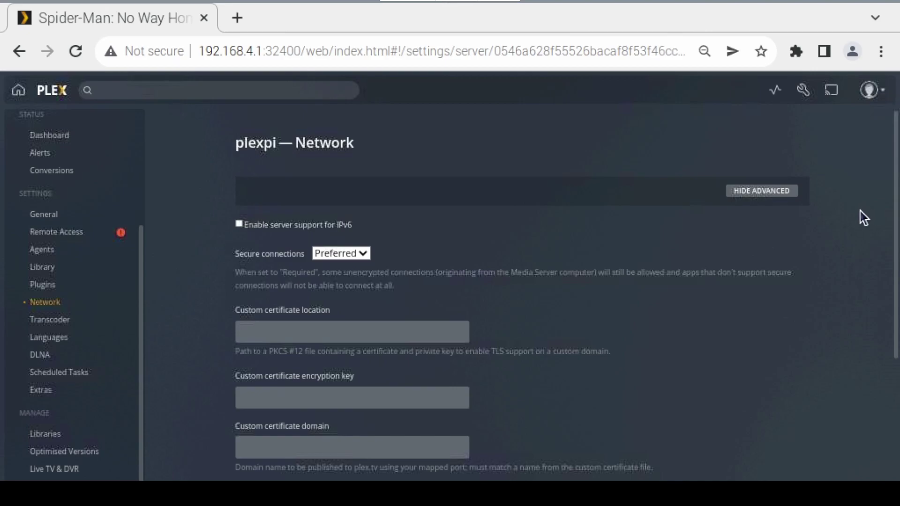
pyautogui.scroll(-8, 788, 248)
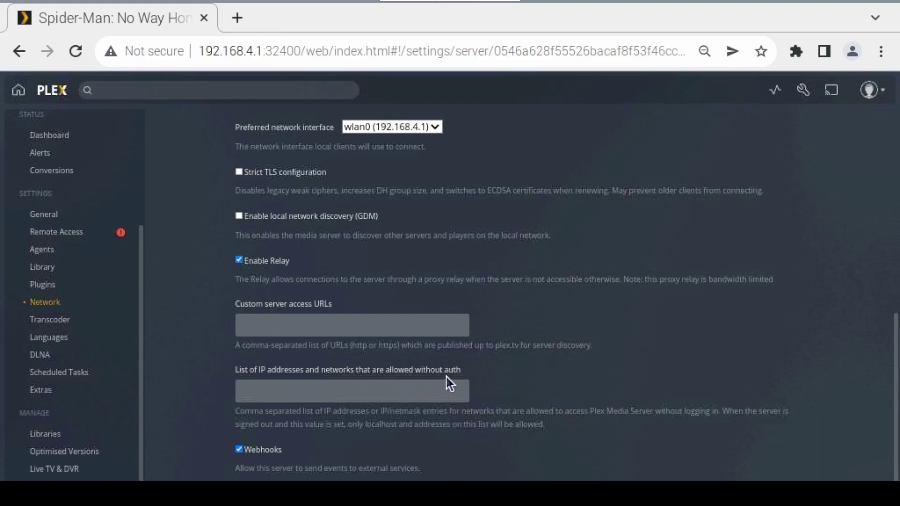
pyautogui.click(338, 389)
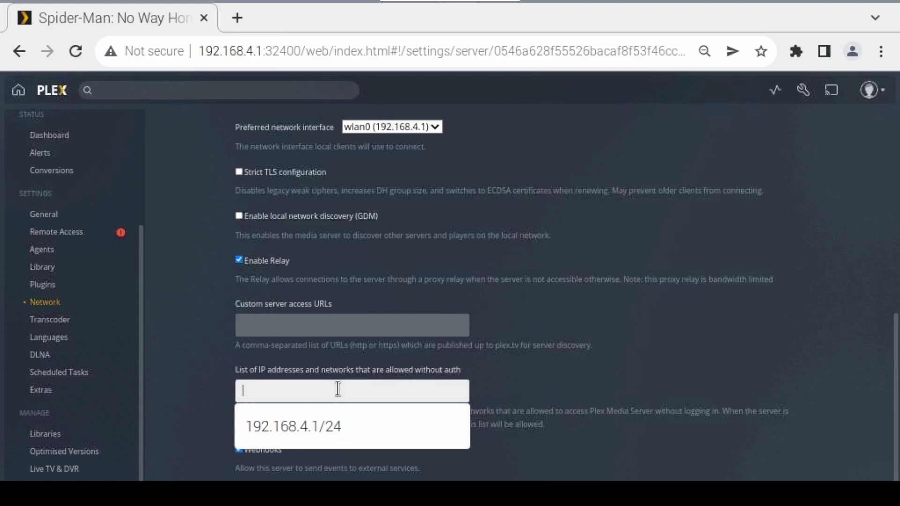
pyautogui.click(315, 422)
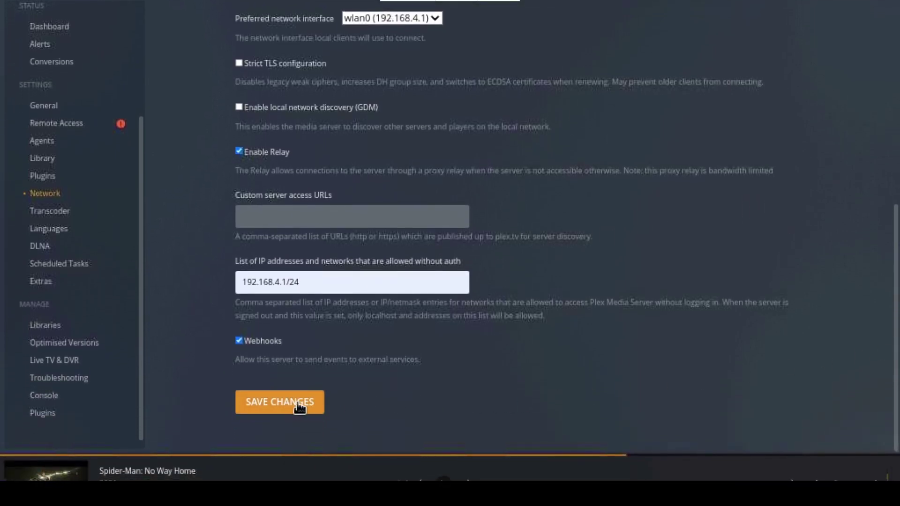
pyautogui.click(285, 403)
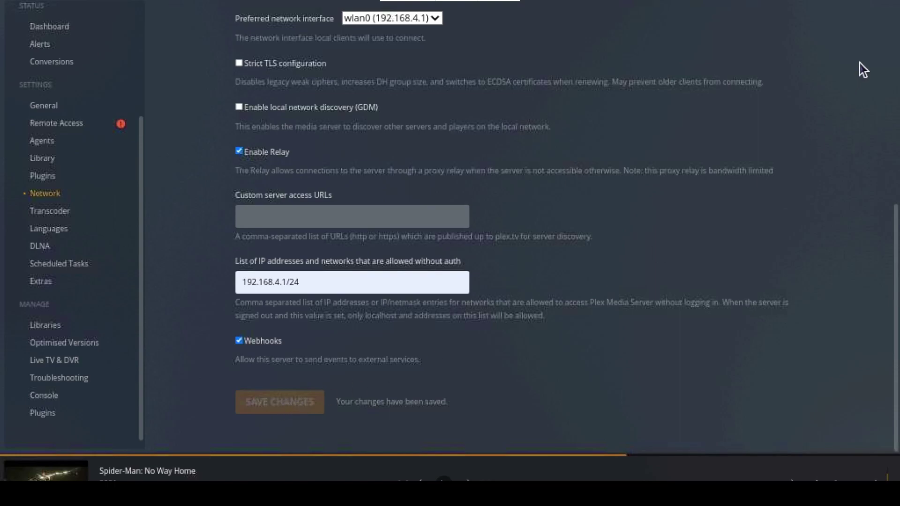